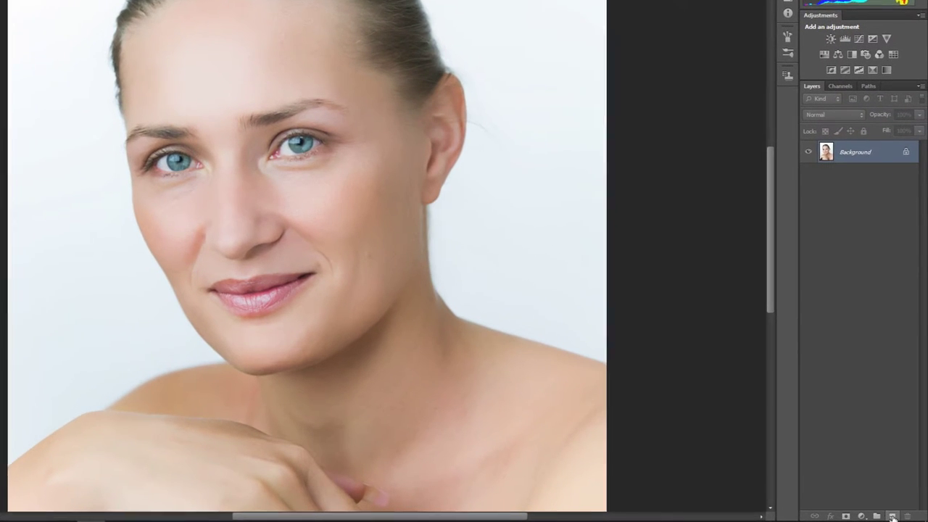
Step: Add a new empty layer above the Background and name it 'sötét kontúr'
left_click(897, 516)
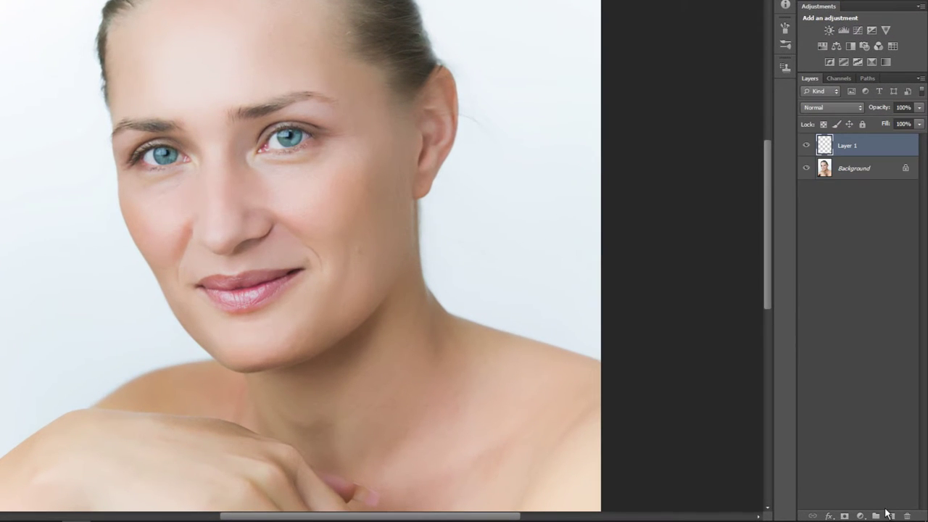
double_click(848, 147)
type("so")
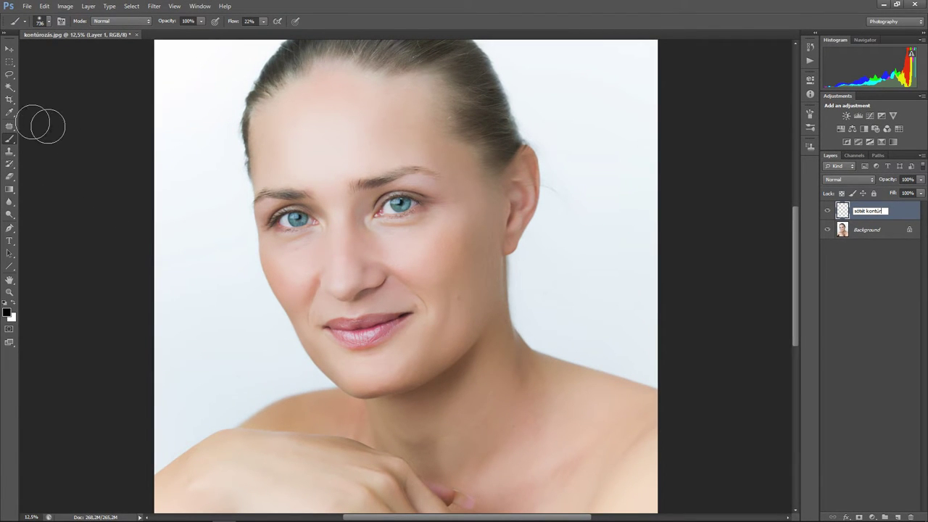
left_click(9, 139)
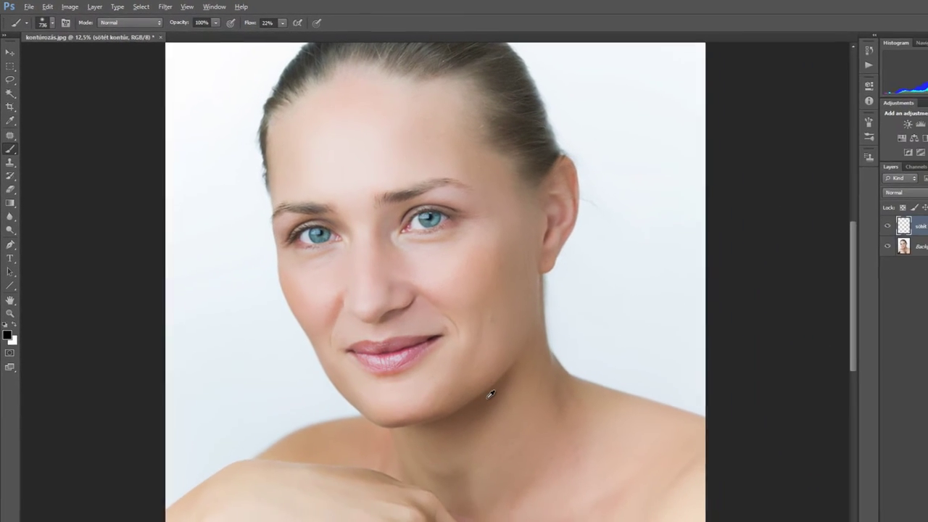
Step: Sample a brown from the face and paint soft shading under both cheekbones with a ~512 px brush
left_click(491, 393, "alt")
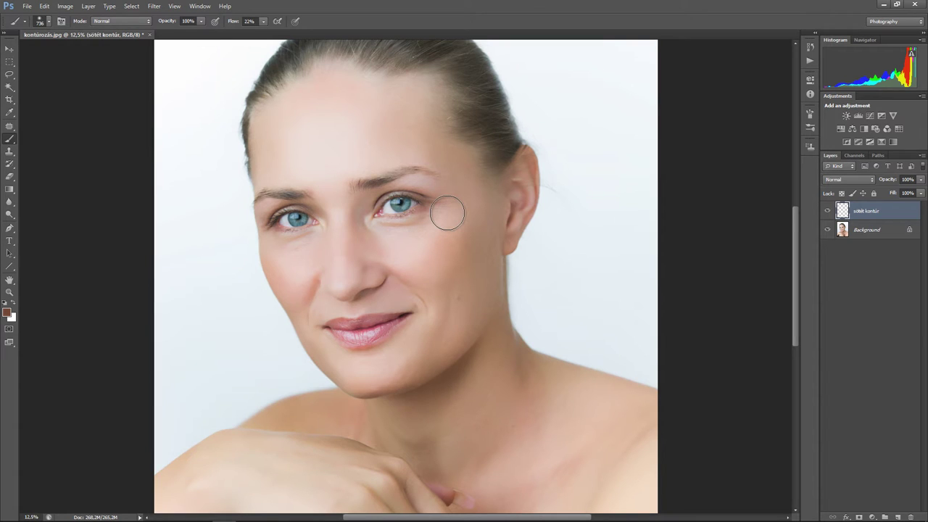
left_click_drag(492, 249, 486, 255)
mouse_move(488, 202)
left_mouse_down()
mouse_move(488, 221)
mouse_move(470, 230)
mouse_move(488, 194)
mouse_move(488, 217)
mouse_move(438, 263)
mouse_move(463, 226)
mouse_move(451, 234)
mouse_move(497, 201)
mouse_move(437, 264)
mouse_move(483, 193)
mouse_move(501, 212)
mouse_move(453, 253)
mouse_move(501, 214)
mouse_move(491, 182)
mouse_move(431, 254)
mouse_move(435, 267)
left_mouse_up()
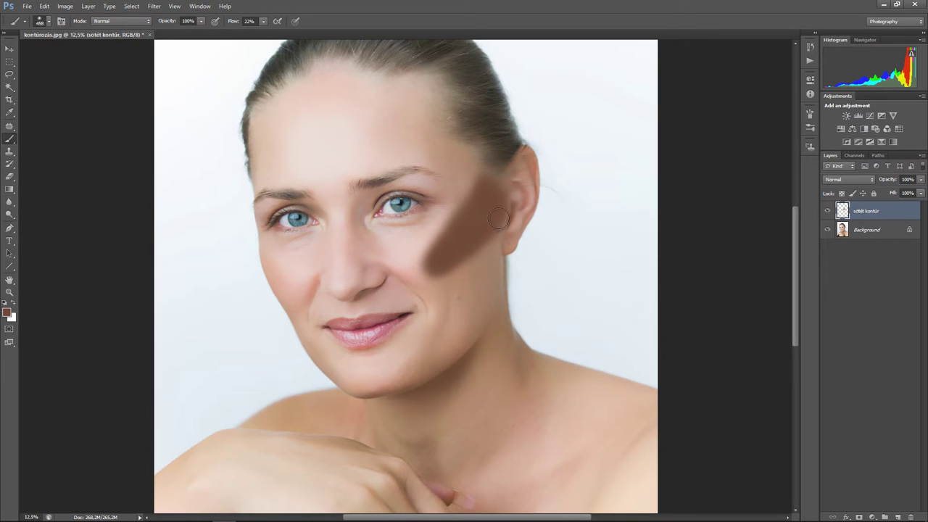
left_click_drag(491, 190, 437, 257)
mouse_move(271, 263)
left_mouse_down()
mouse_move(297, 277)
mouse_move(264, 258)
mouse_move(272, 275)
mouse_move(264, 265)
mouse_move(290, 279)
mouse_move(276, 281)
mouse_move(296, 284)
mouse_move(262, 251)
mouse_move(272, 276)
mouse_move(298, 282)
mouse_move(280, 267)
left_mouse_up()
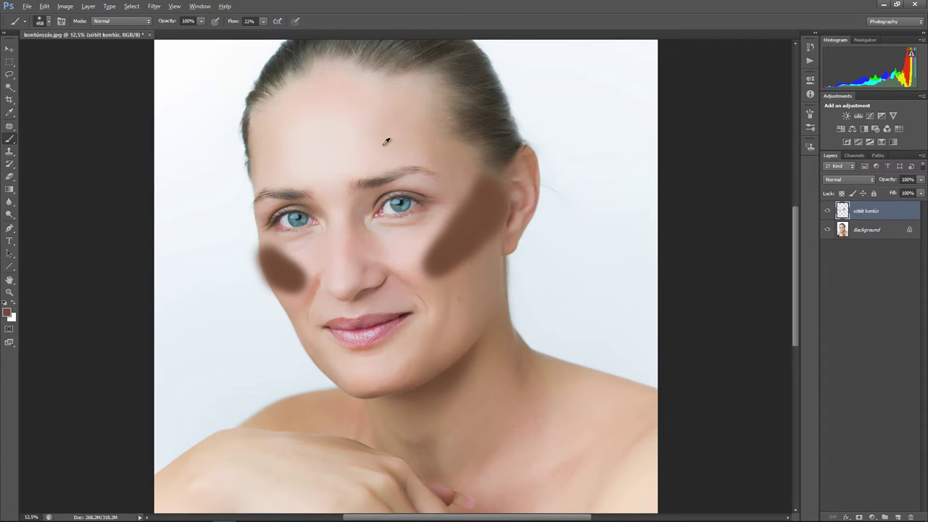
left_click_drag(381, 144, 387, 144)
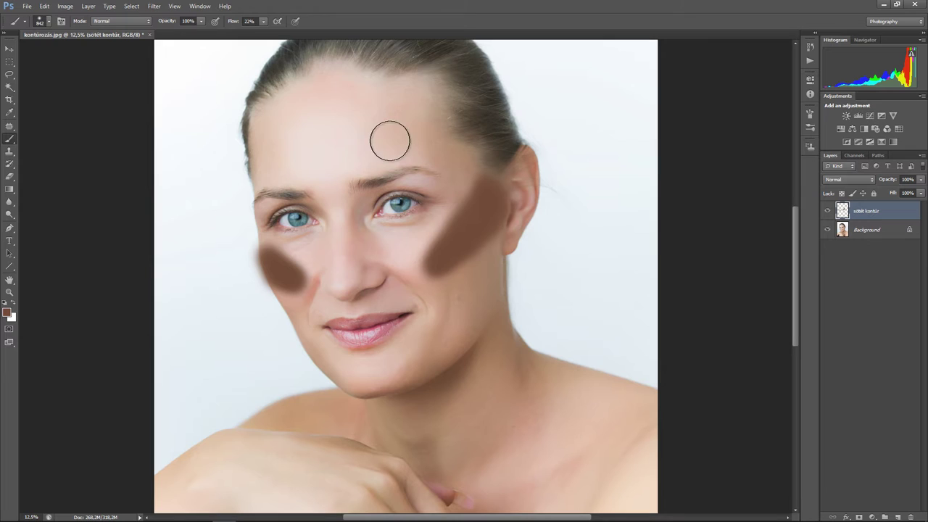
Step: Paint large soft brown strokes across the top of the forehead and down both temples
left_click(49, 22)
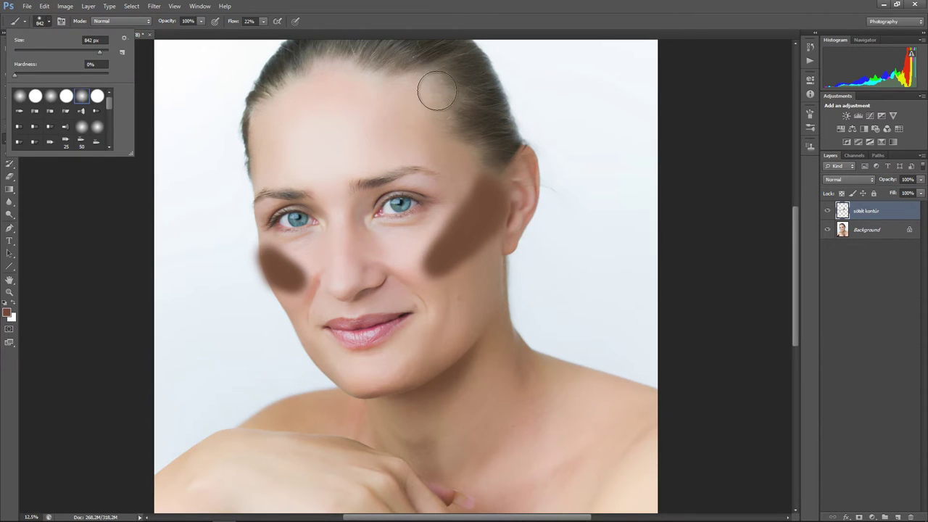
left_click(413, 92)
left_click_drag(415, 93, 453, 135)
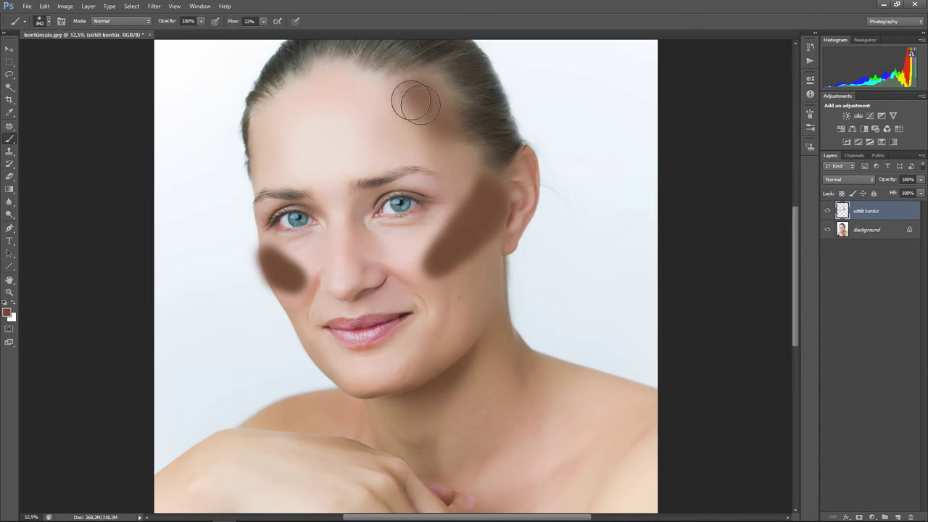
left_click_drag(338, 71, 373, 78)
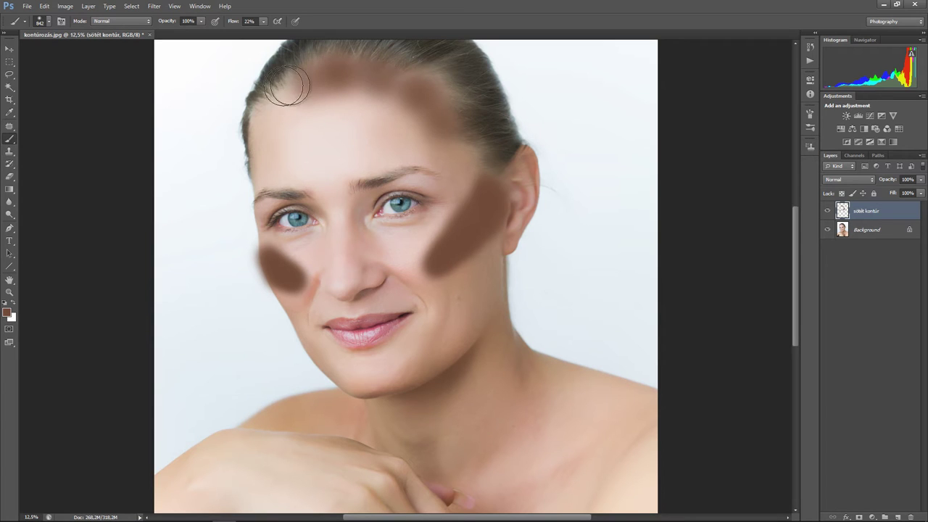
mouse_move(276, 86)
left_mouse_down()
mouse_move(270, 150)
mouse_move(259, 128)
left_mouse_up()
left_click_drag(395, 85, 410, 137)
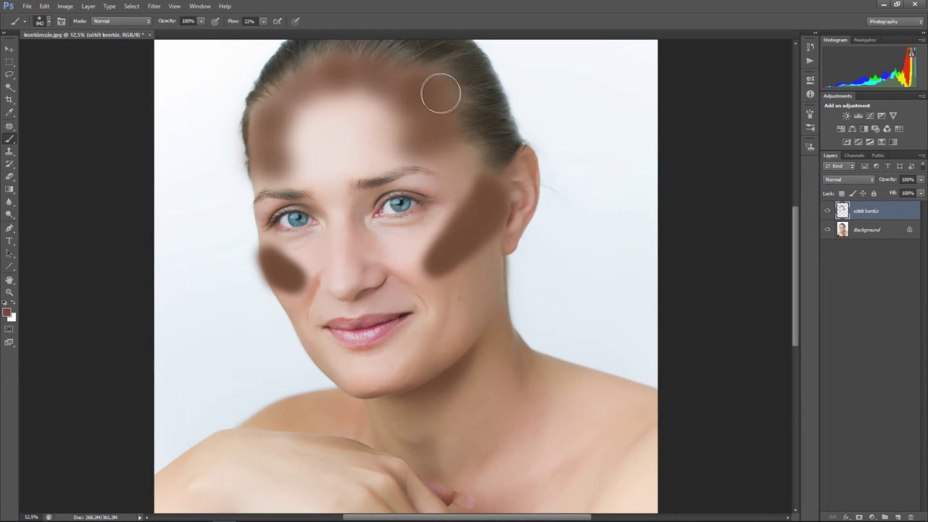
Step: With a small hard round brush, trace thin brown lines along both jaws and above both eyebrows
left_click(48, 22)
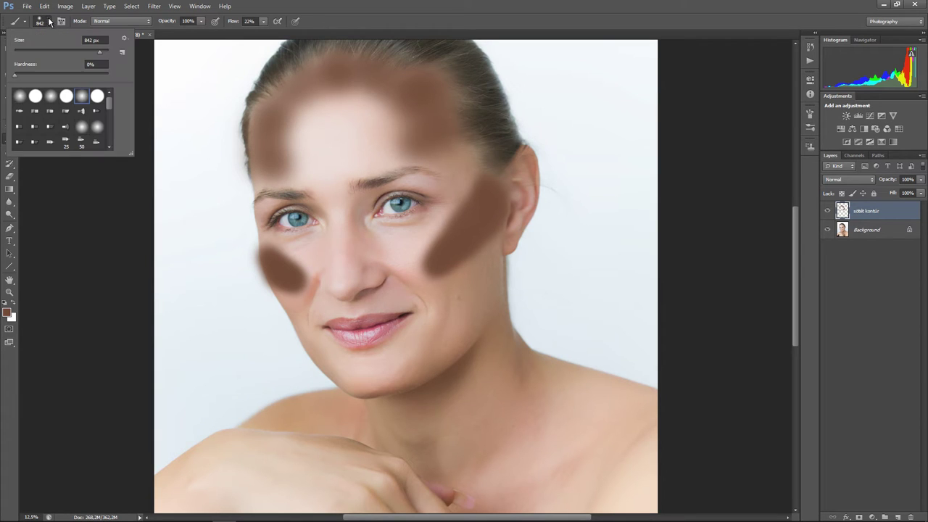
left_click(65, 100)
mouse_move(529, 296)
left_mouse_down()
mouse_move(507, 310)
mouse_move(523, 337)
left_mouse_up()
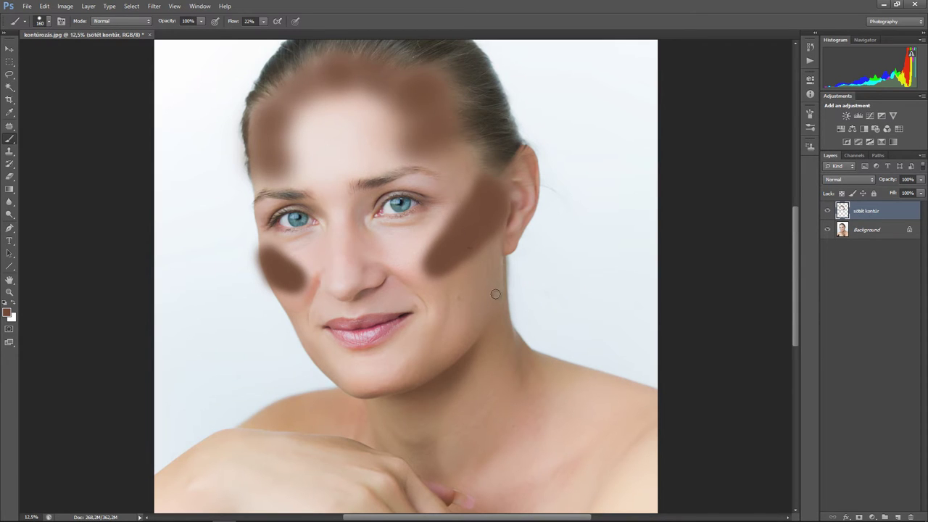
left_click_drag(494, 297, 490, 308)
left_click_drag(477, 329, 467, 345)
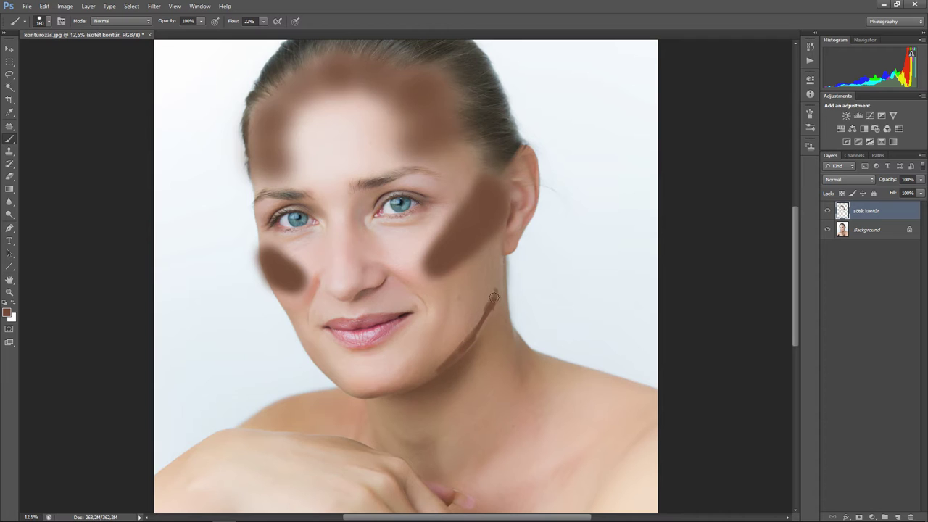
left_click_drag(463, 342, 417, 385)
mouse_move(483, 314)
left_mouse_down()
mouse_move(494, 310)
mouse_move(452, 362)
mouse_move(491, 310)
left_mouse_up()
left_click_drag(309, 352, 341, 384)
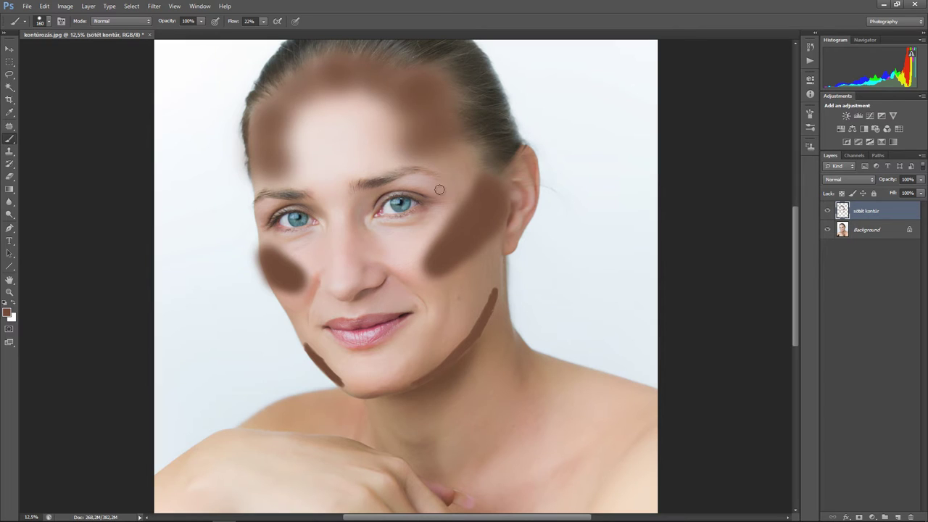
mouse_move(428, 156)
left_mouse_down()
mouse_move(400, 158)
mouse_move(440, 156)
left_mouse_up()
mouse_move(268, 177)
left_mouse_down()
mouse_move(290, 175)
mouse_move(261, 177)
mouse_move(271, 177)
left_mouse_up()
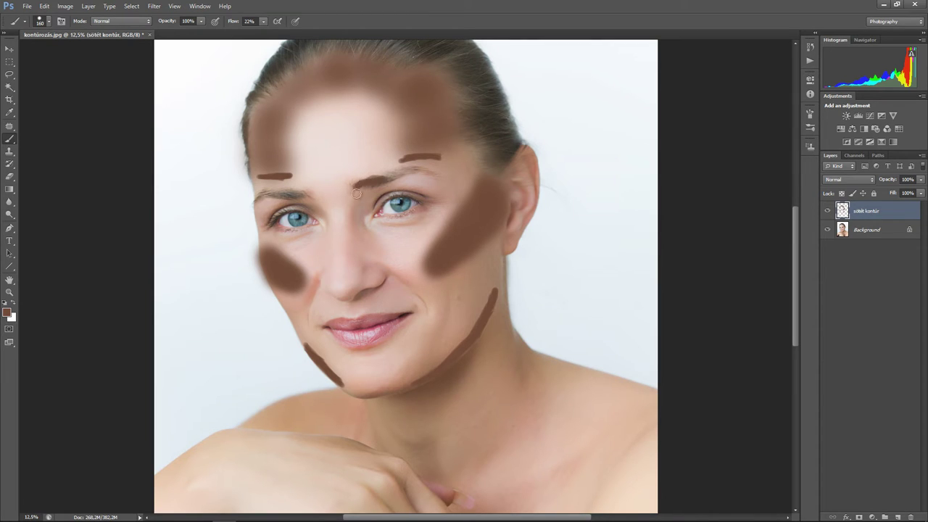
Step: Draw brown lines down both sides of the nose and fill a brown wedge beside the right eye
mouse_move(358, 195)
left_mouse_down()
mouse_move(363, 279)
mouse_move(337, 294)
left_mouse_up()
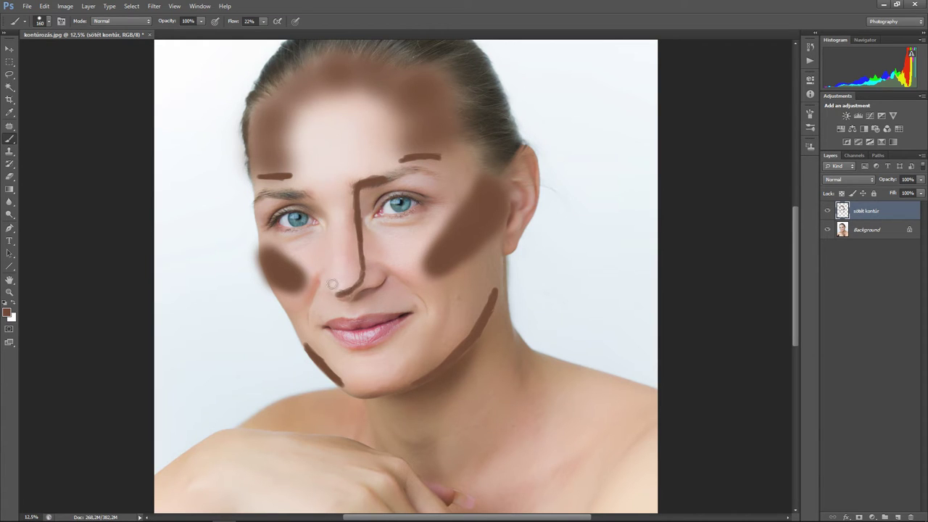
mouse_move(294, 195)
left_mouse_down()
mouse_move(327, 220)
mouse_move(333, 294)
left_mouse_up()
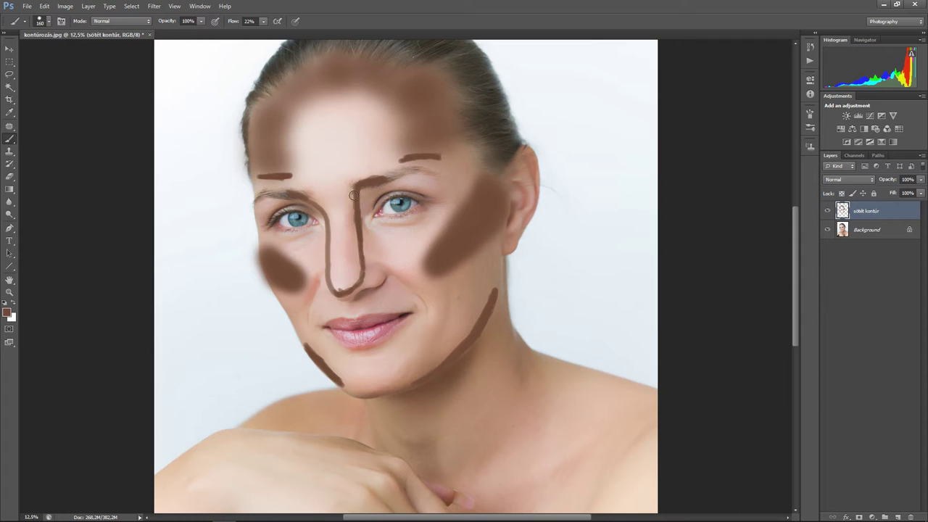
mouse_move(298, 196)
left_mouse_down()
mouse_move(312, 202)
mouse_move(291, 192)
mouse_move(327, 220)
mouse_move(330, 282)
mouse_move(352, 287)
mouse_move(366, 255)
left_mouse_up()
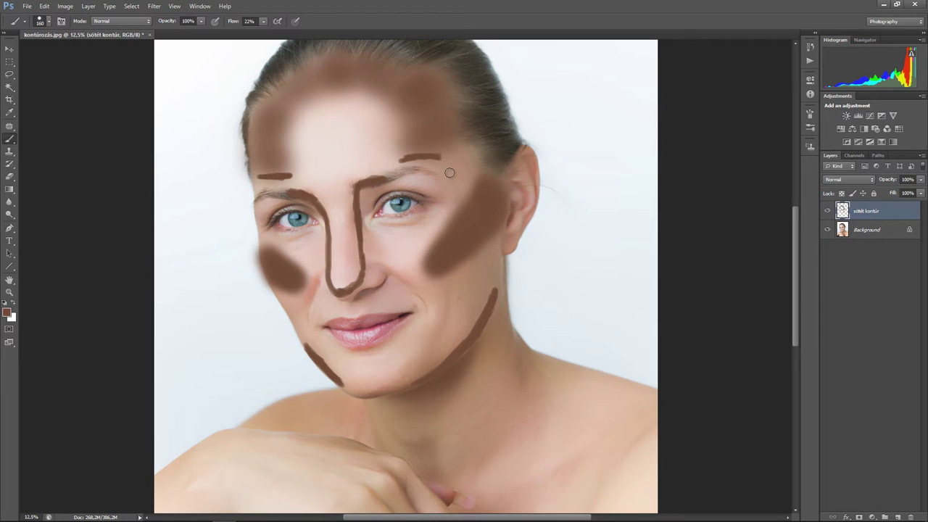
mouse_move(444, 179)
left_mouse_down()
mouse_move(459, 154)
mouse_move(471, 171)
mouse_move(457, 190)
mouse_move(439, 191)
mouse_move(441, 204)
mouse_move(458, 164)
mouse_move(461, 177)
mouse_move(469, 159)
mouse_move(480, 161)
mouse_move(466, 147)
mouse_move(460, 182)
mouse_move(446, 196)
left_mouse_up()
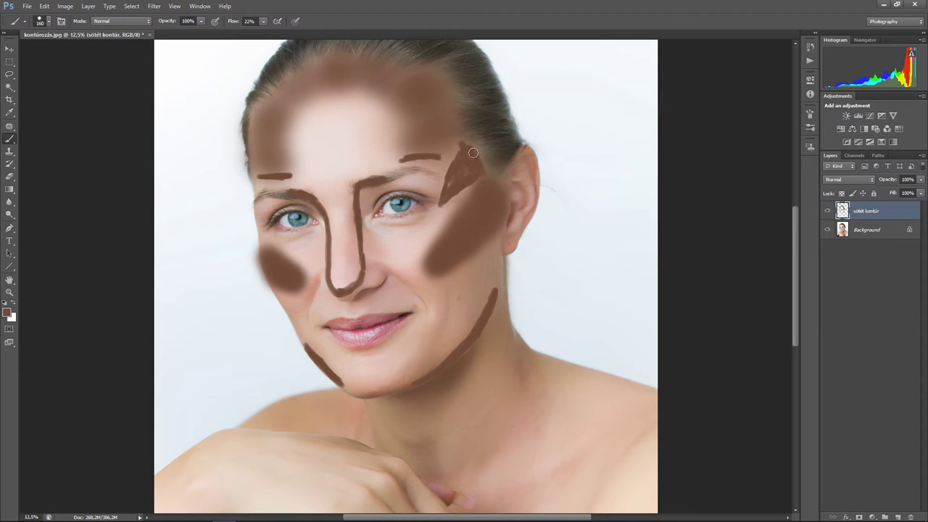
left_click_drag(459, 152, 446, 184)
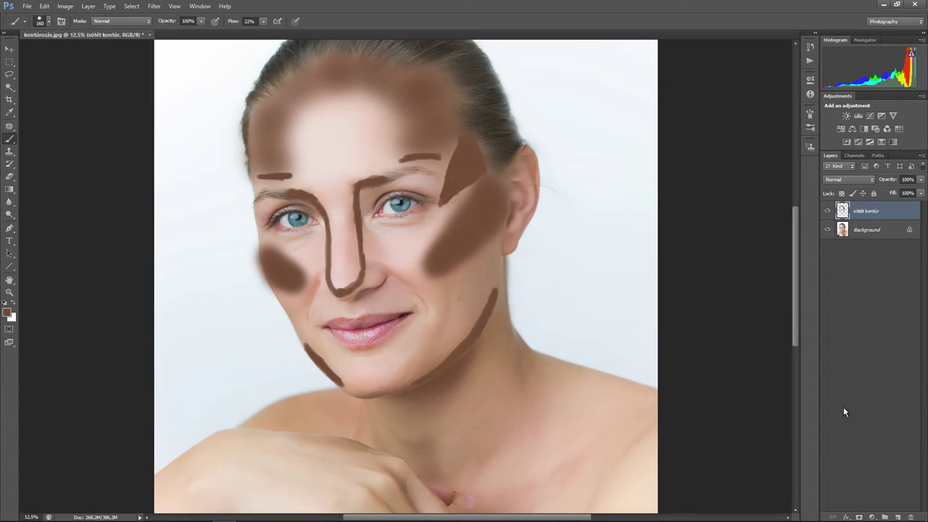
Step: Add a layer named 'világos kontúr' above sötét kontúr and hide sötét kontúr
left_click(898, 516)
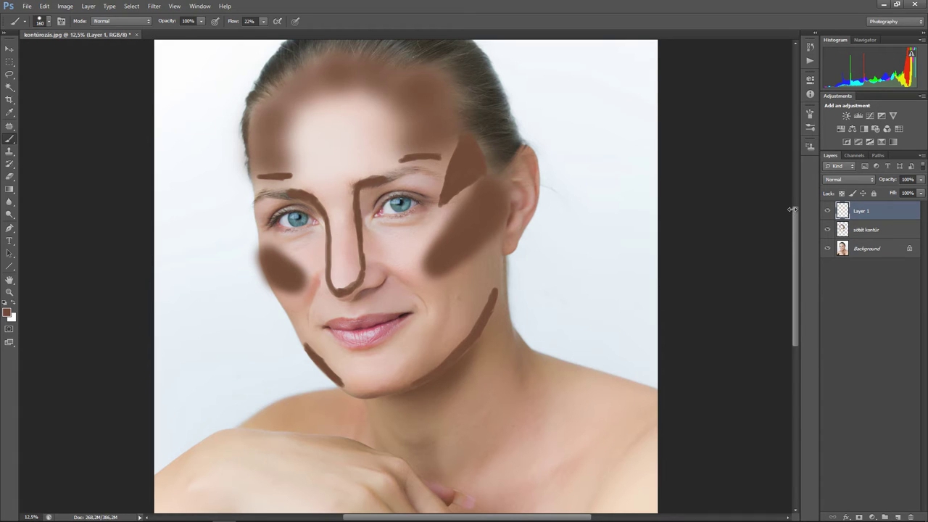
double_click(862, 212)
type("világos kontúr")
left_click(901, 211)
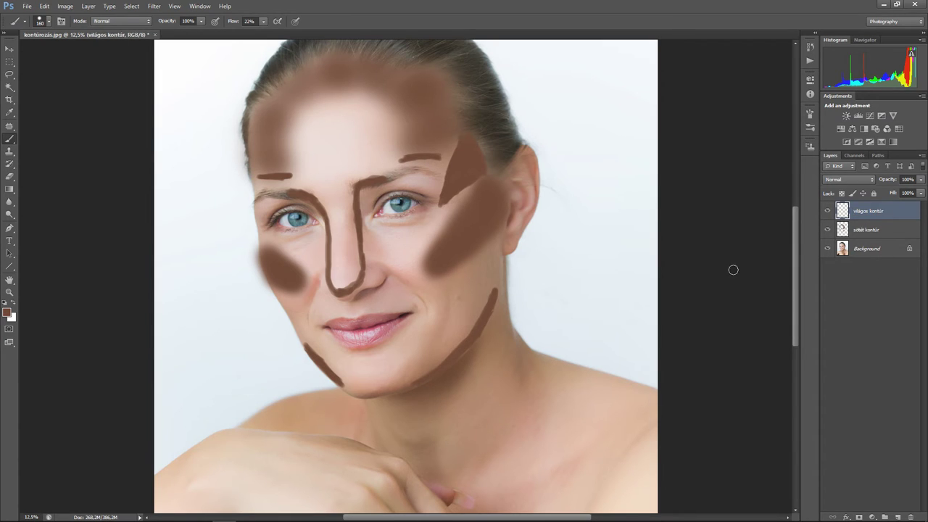
left_click(828, 230)
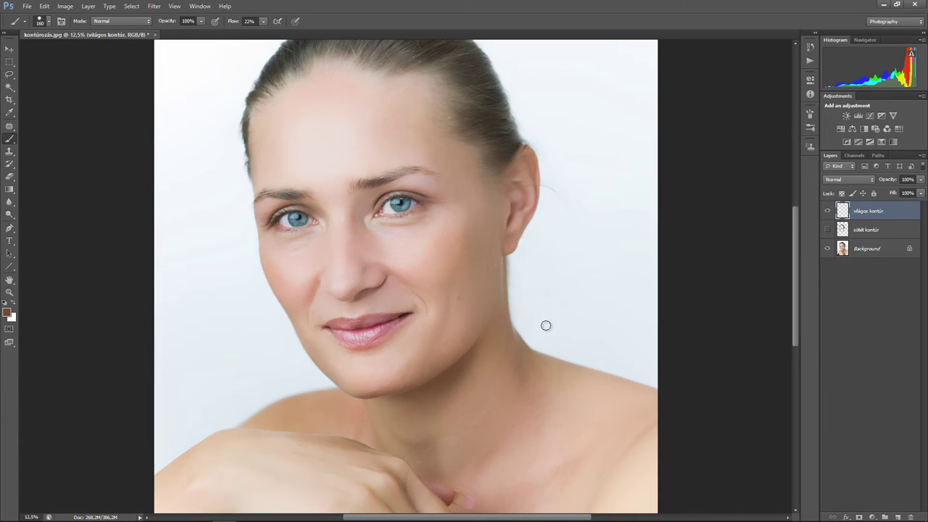
Step: Sample a pale pink skin tone from the cheek and forehead as the painting colour
left_click(404, 244, "alt")
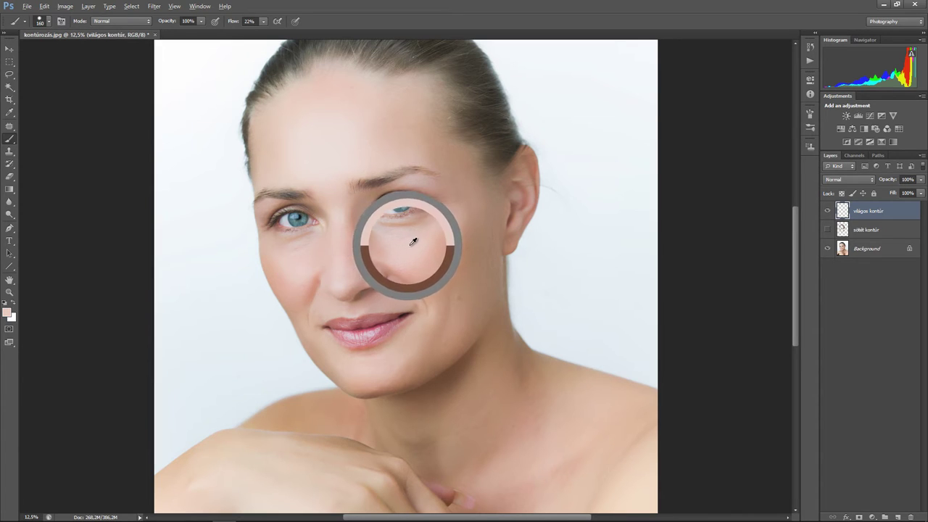
left_click_drag(414, 241, 374, 219)
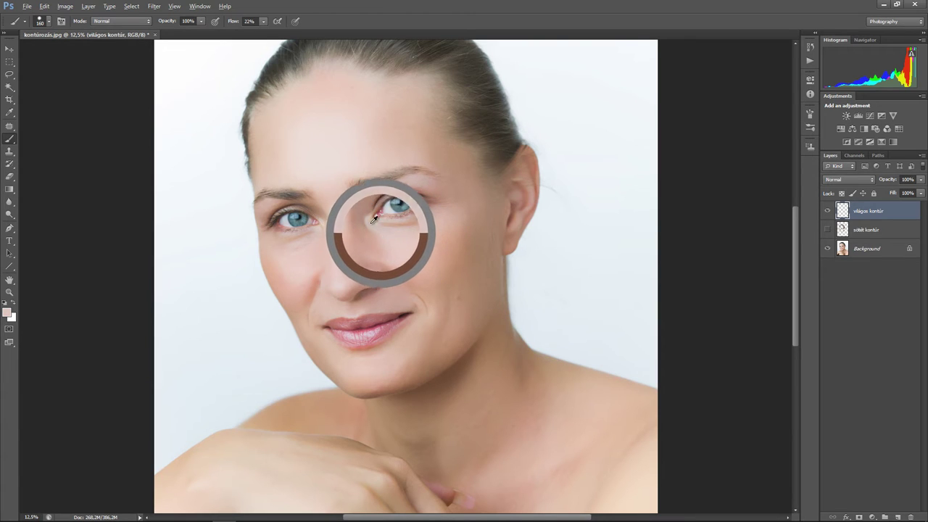
left_click_drag(374, 220, 331, 155)
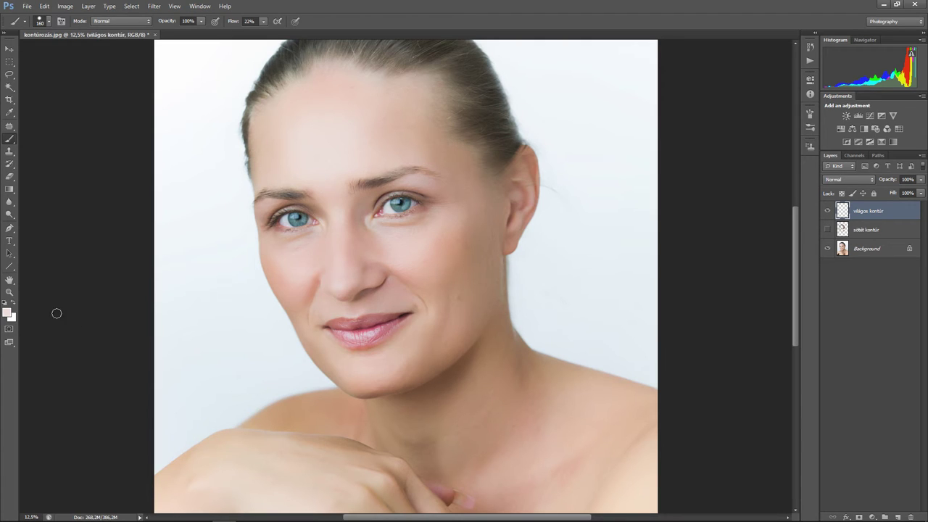
Step: Keep the pale pink colour and paint the upper cheek with a ~608 px soft round brush
left_click(8, 314)
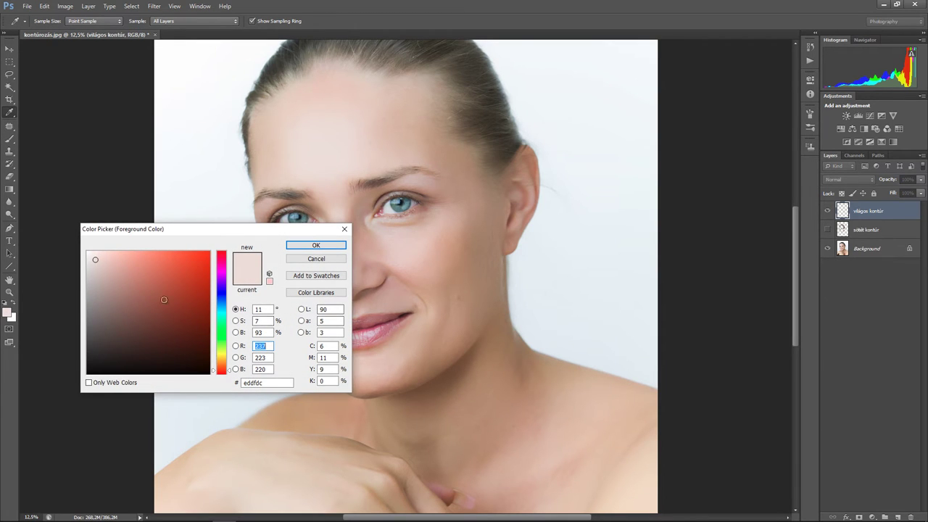
left_click(306, 259)
key("b")
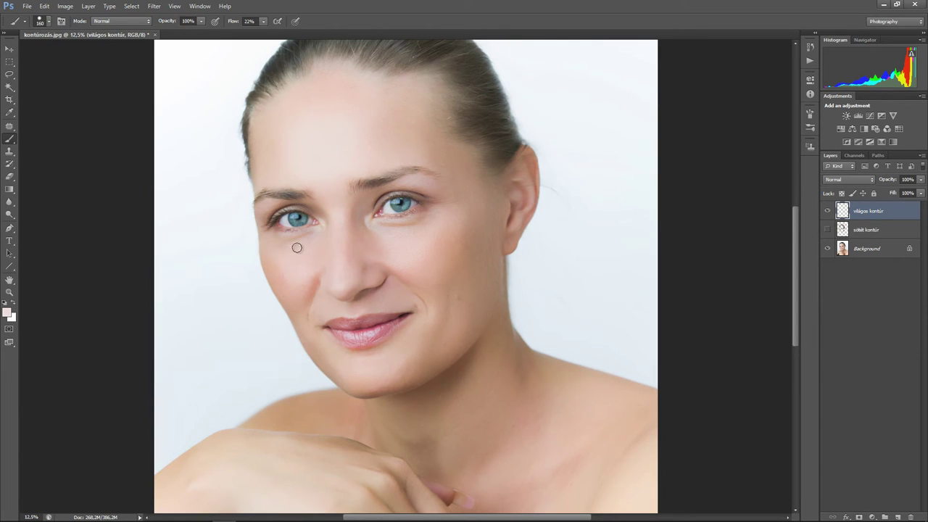
left_click(47, 25)
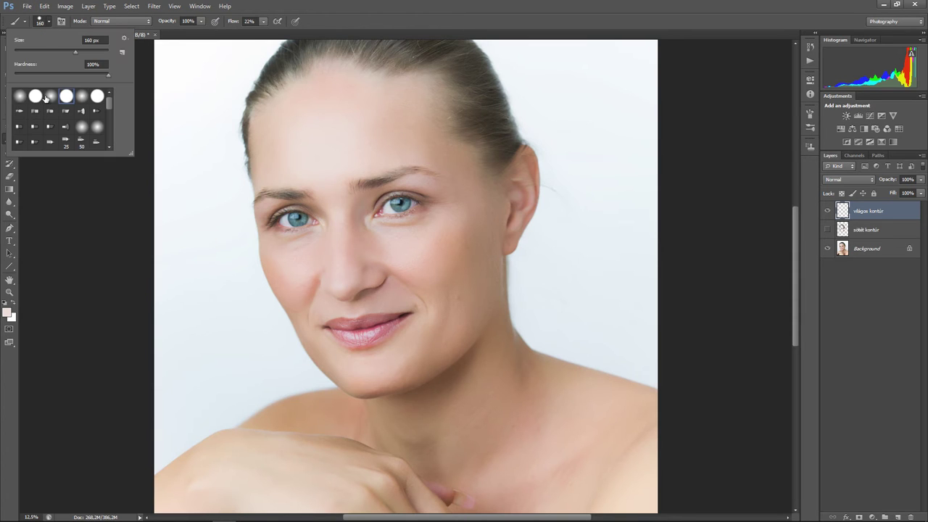
left_click(21, 97)
mouse_move(403, 250)
left_mouse_down()
mouse_move(433, 225)
mouse_move(374, 224)
mouse_move(409, 230)
mouse_move(441, 208)
mouse_move(428, 253)
mouse_move(375, 228)
mouse_move(418, 255)
mouse_move(427, 210)
mouse_move(437, 238)
mouse_move(444, 224)
mouse_move(437, 255)
mouse_move(375, 230)
mouse_move(386, 243)
left_mouse_up()
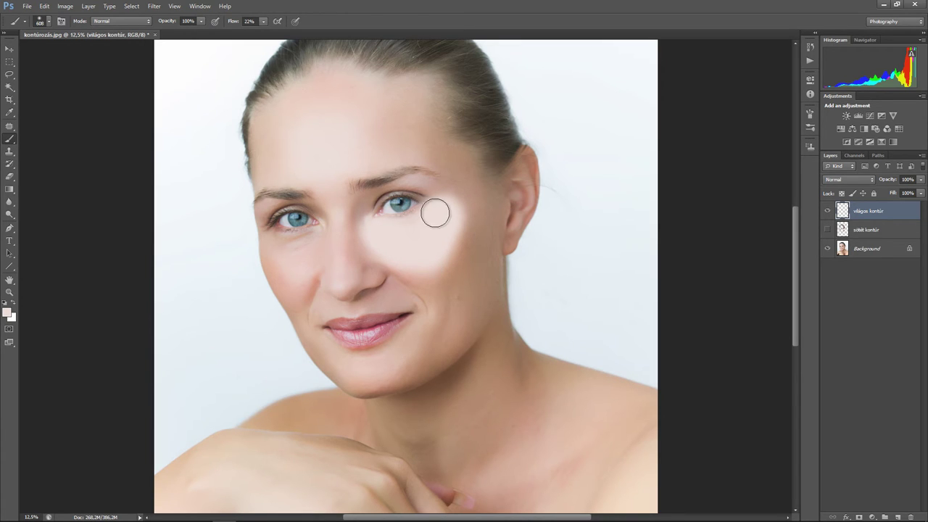
Step: Show sötét kontúr again and paint highlights under the left eye and, at 358 px, between the eyebrows
left_click(827, 229)
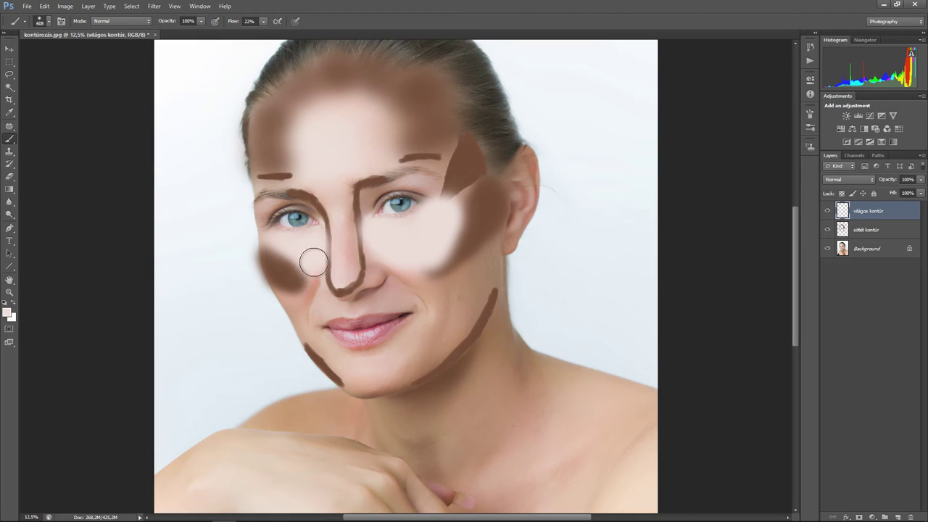
left_click_drag(314, 237, 307, 265)
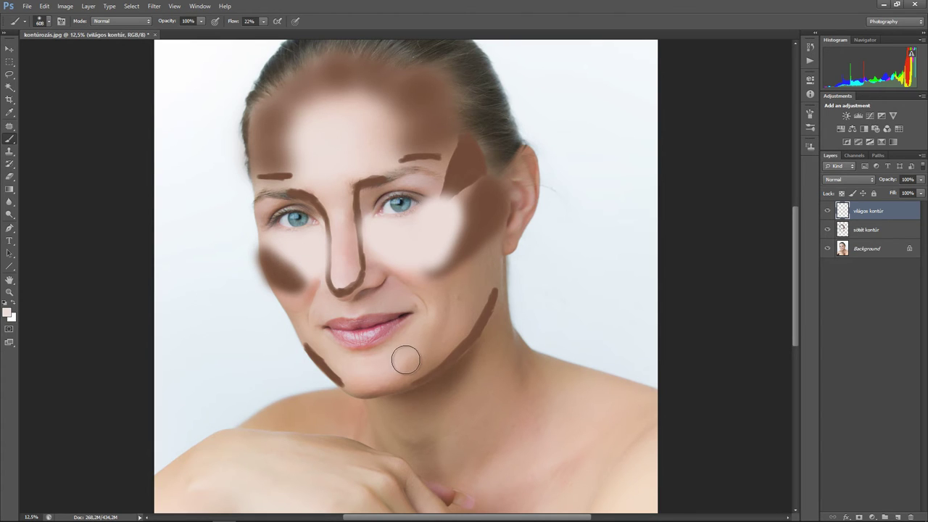
left_click(47, 21)
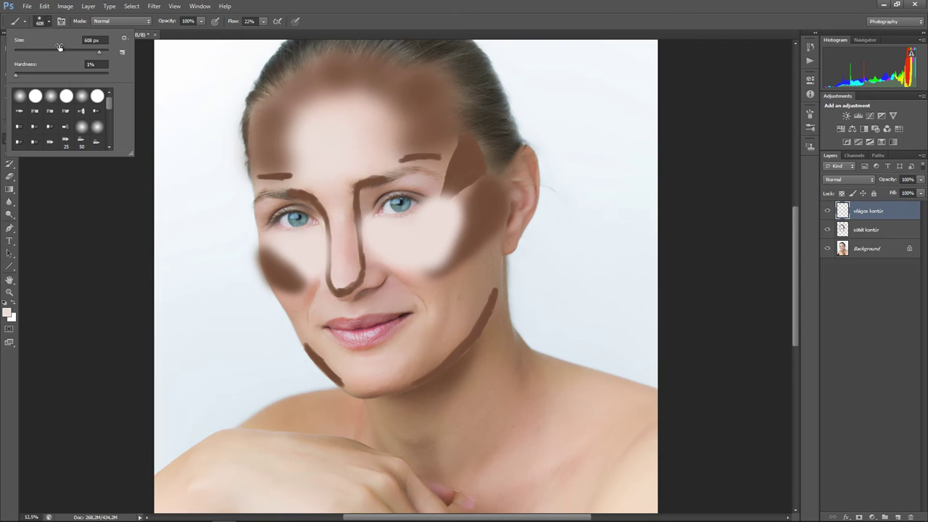
left_click(82, 96)
left_click_drag(343, 214, 354, 248)
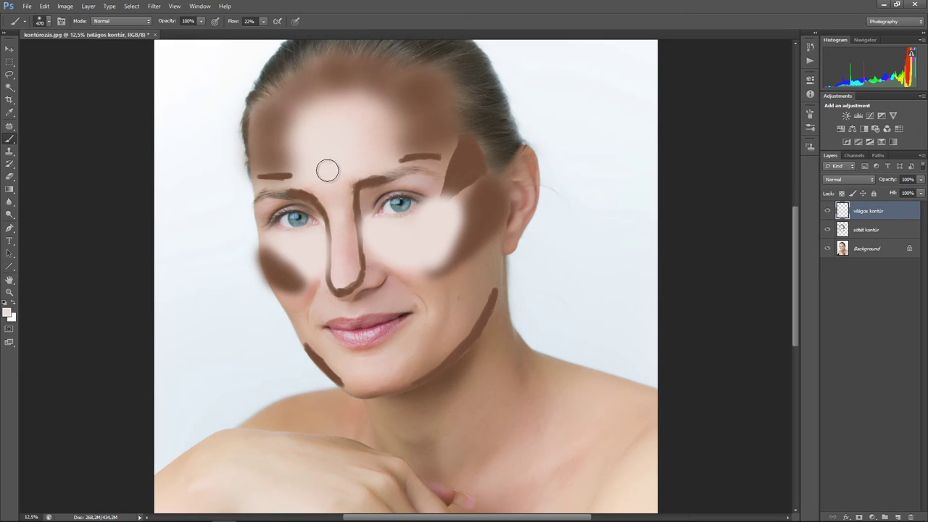
mouse_move(339, 184)
left_mouse_down()
mouse_move(311, 170)
mouse_move(327, 191)
mouse_move(341, 188)
mouse_move(326, 178)
left_mouse_up()
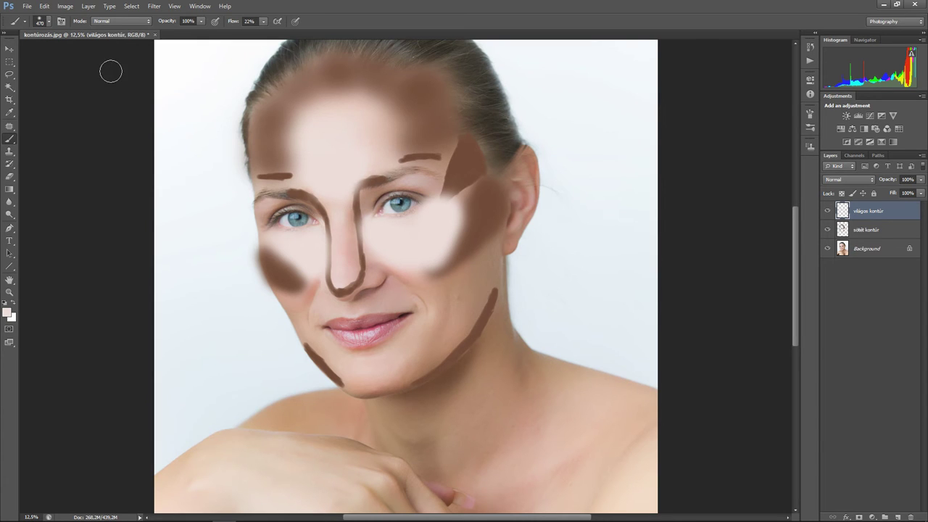
Step: Shrink the brush to 160 px and highlight beside the nose, the chin and both jaws
left_click(45, 7)
left_click(41, 21)
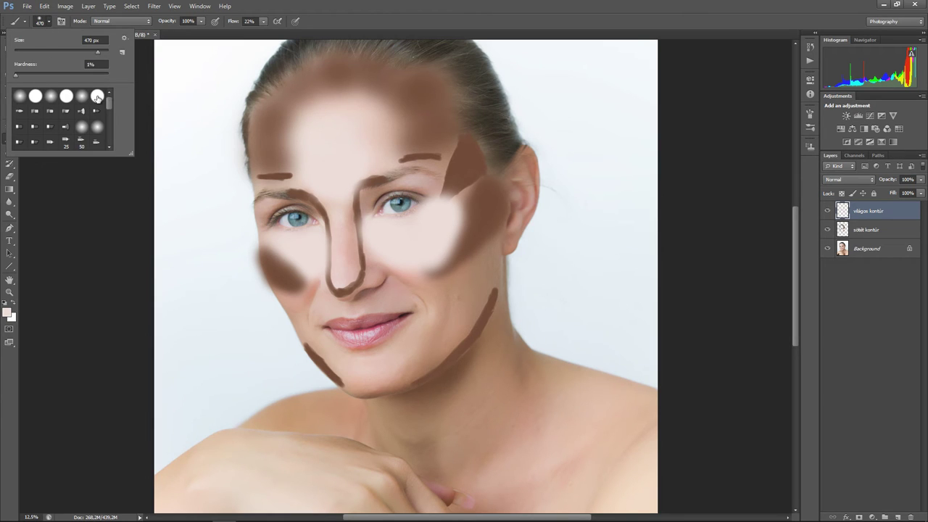
right_click(368, 211, "alt")
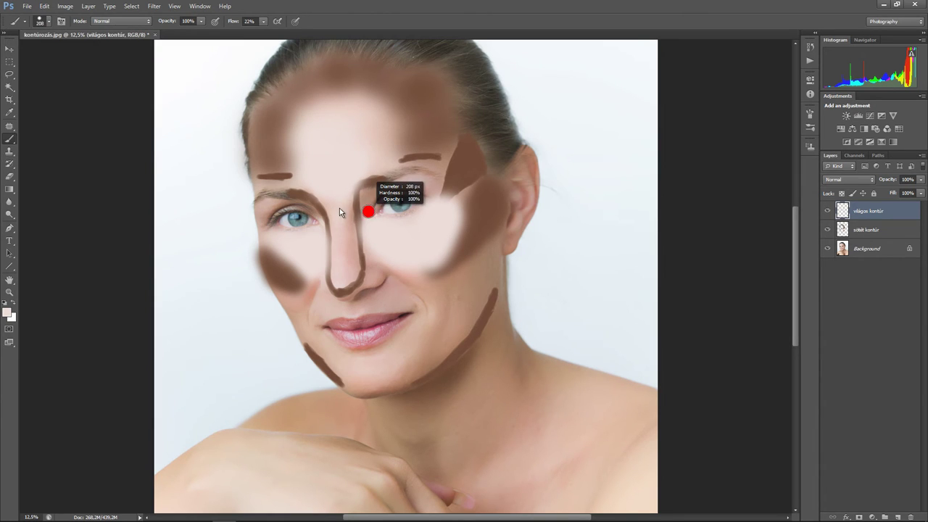
mouse_move(369, 211)
left_mouse_down()
mouse_move(332, 213)
mouse_move(340, 261)
mouse_move(432, 310)
left_mouse_up()
right_click(396, 236, "alt")
left_click_drag(312, 288, 308, 328)
mouse_move(494, 254)
left_mouse_down()
mouse_move(449, 300)
mouse_move(481, 261)
mouse_move(476, 286)
mouse_move(468, 280)
mouse_move(452, 315)
mouse_move(420, 304)
left_mouse_up()
mouse_move(319, 287)
left_mouse_down()
mouse_move(308, 323)
mouse_move(298, 322)
mouse_move(369, 311)
mouse_move(335, 304)
left_mouse_up()
Step: Add pale highlights on the upper lip, chin, nose bridge and right cheek
left_click(43, 21)
left_click(395, 384)
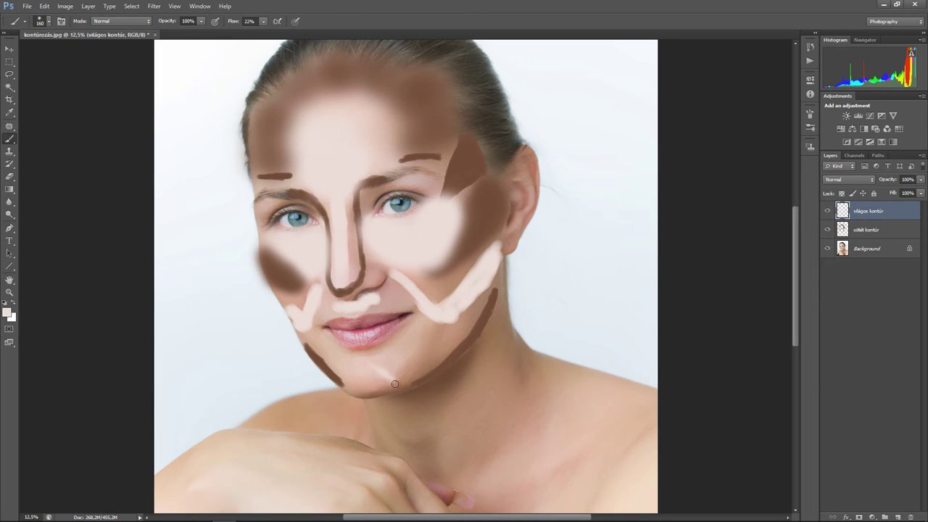
mouse_move(395, 384)
left_mouse_down()
mouse_move(360, 396)
mouse_move(355, 380)
mouse_move(372, 385)
mouse_move(350, 394)
mouse_move(387, 375)
left_mouse_up()
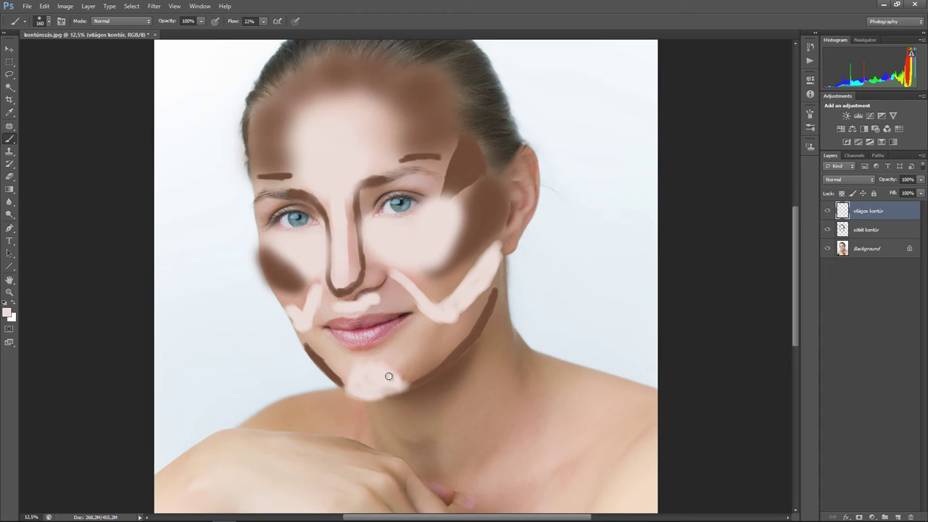
left_click_drag(331, 204, 371, 222)
left_click_drag(457, 199, 467, 188)
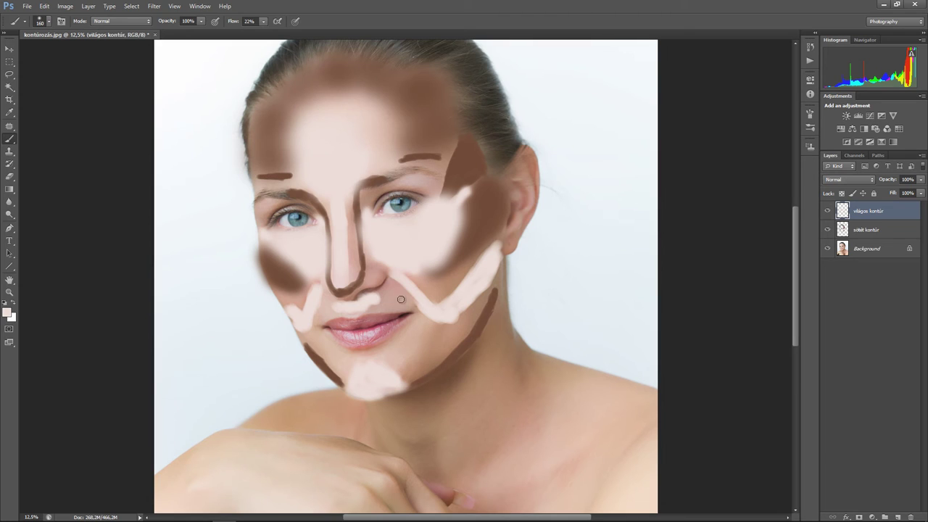
Step: Hide világos kontúr and set the sötét kontúr layer's blend mode to Hard Light
left_click(826, 211)
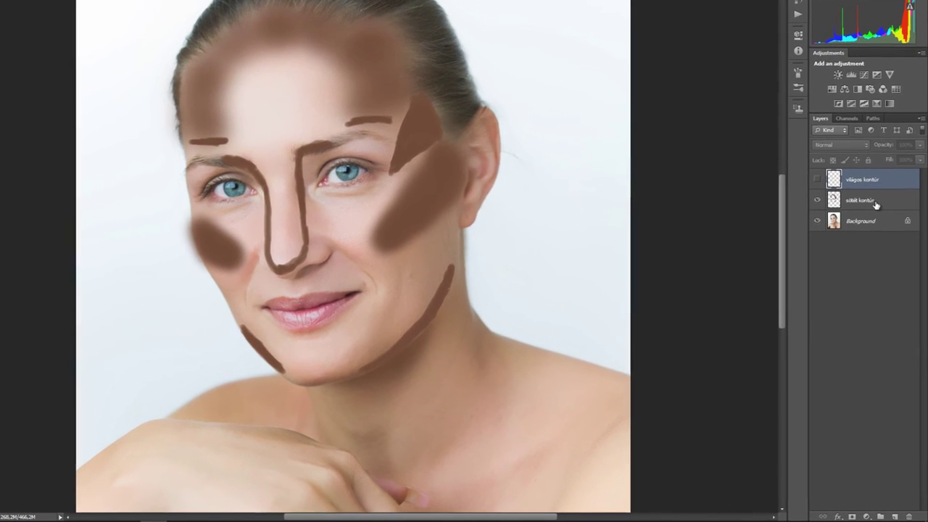
left_click(877, 220)
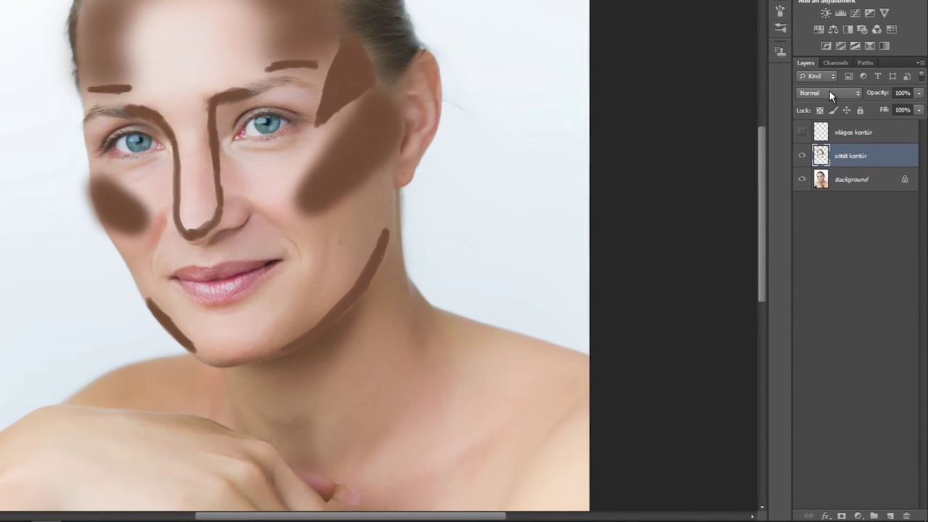
left_click(831, 93)
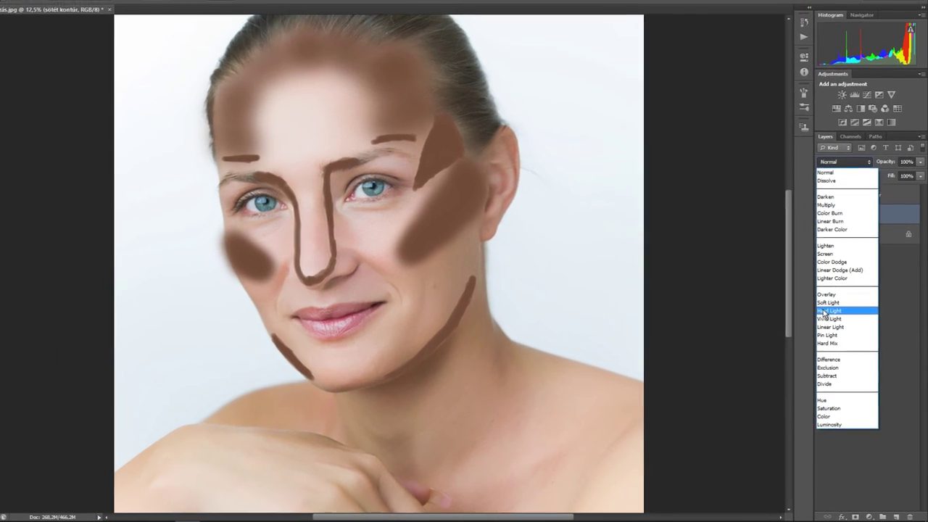
left_click(823, 311)
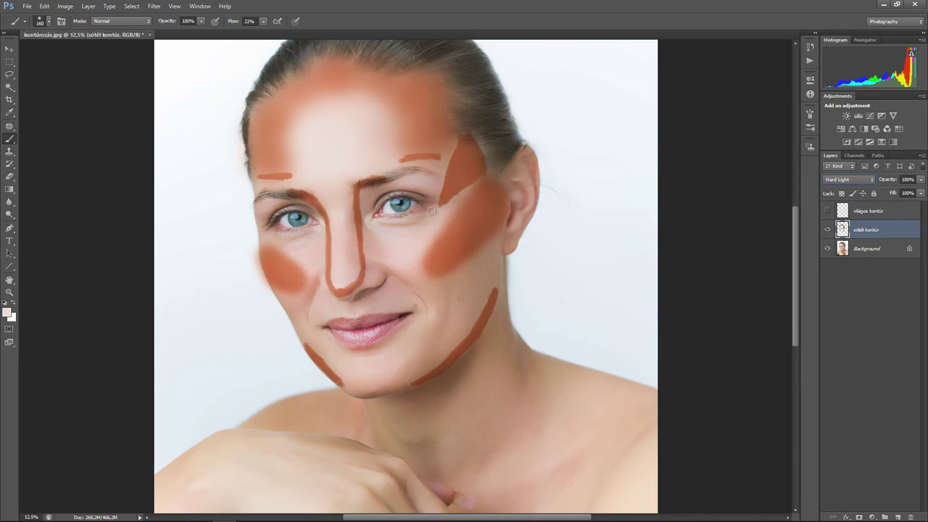
Step: Apply a 157.5-pixel Gaussian Blur to the sötét kontúr strokes
left_click(153, 8)
mouse_move(174, 104)
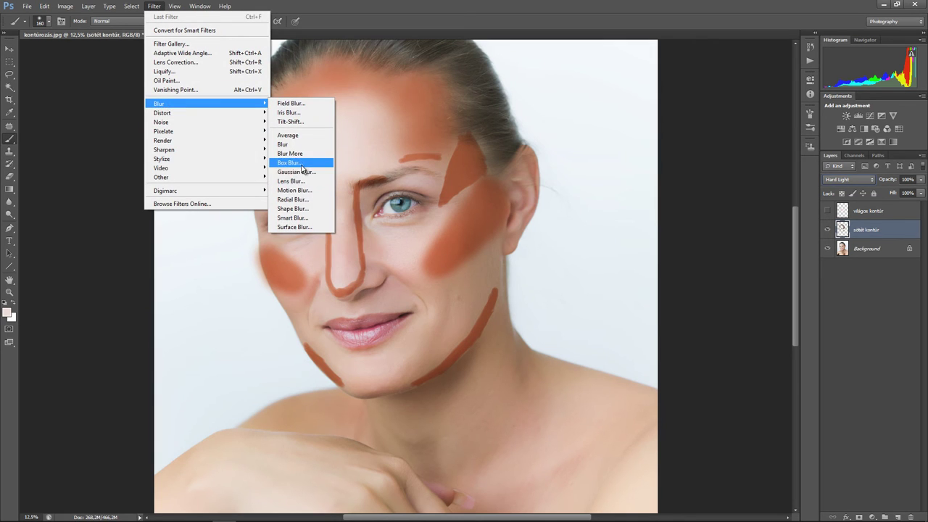
left_click(308, 173)
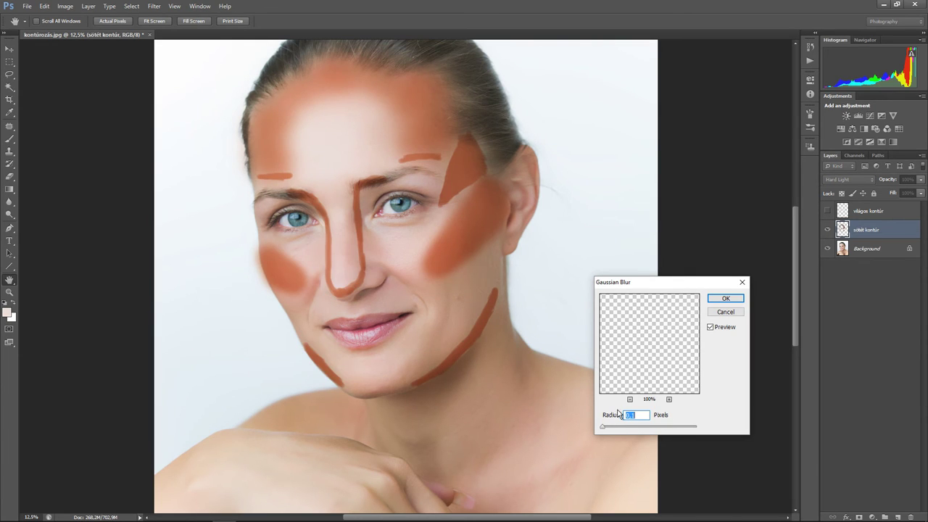
mouse_move(602, 427)
left_mouse_down()
mouse_move(681, 431)
mouse_move(669, 429)
left_mouse_up()
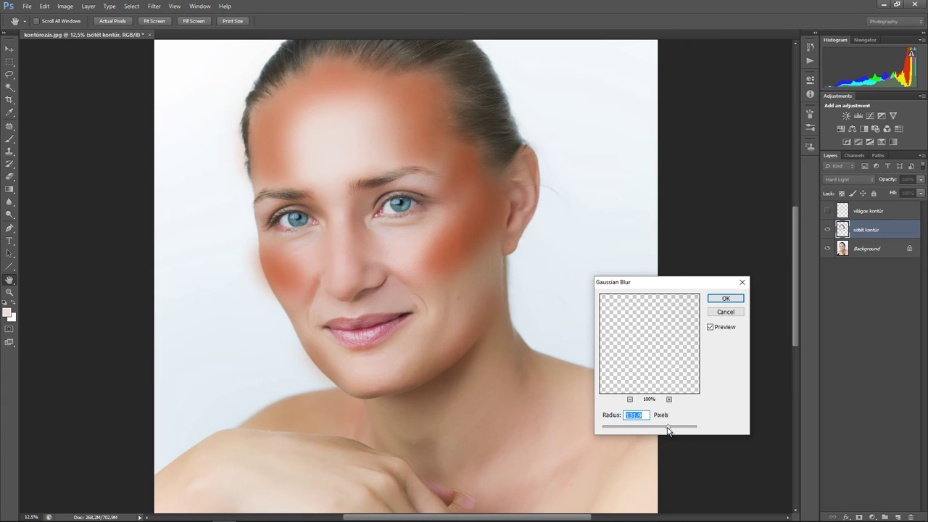
left_click_drag(668, 431, 673, 430)
left_click(711, 300)
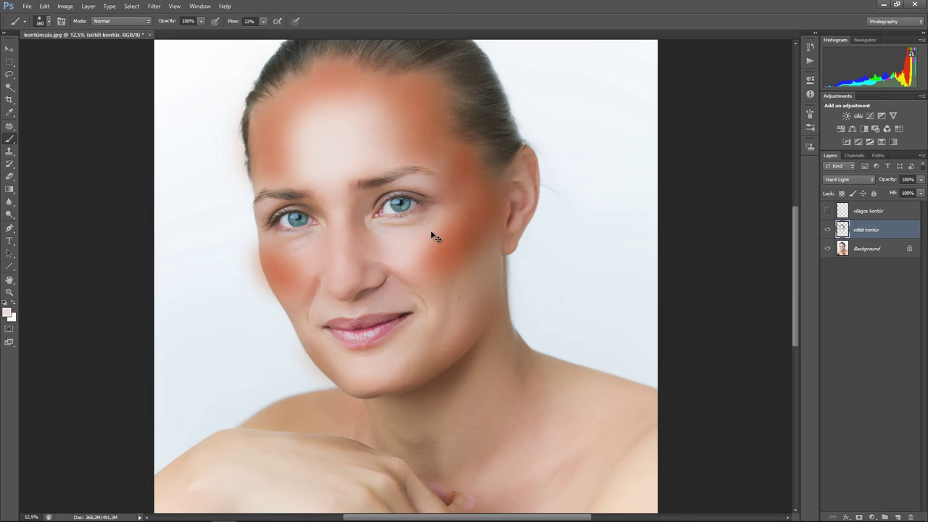
Step: Desaturate the sötét kontúr shading by -44 with +8 lightness and lower its opacity to 73%
key("ctrl+u")
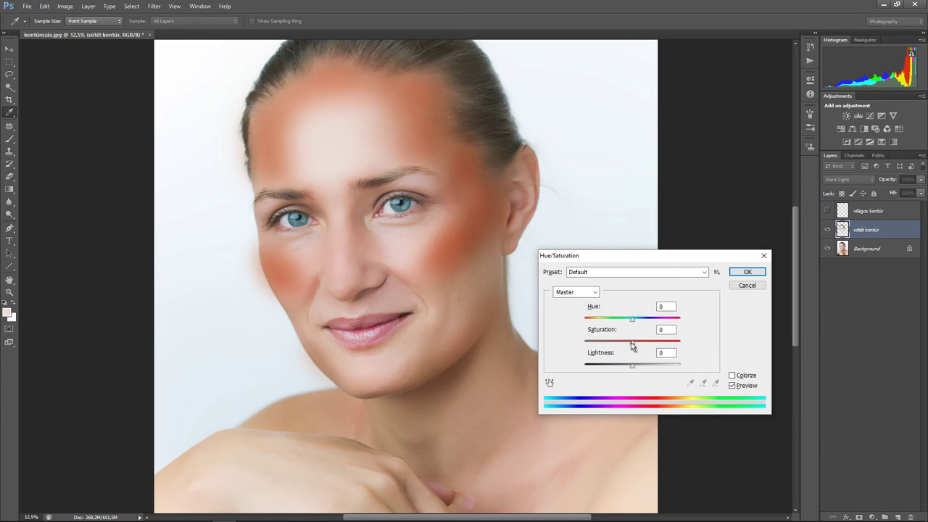
left_click_drag(632, 347, 613, 347)
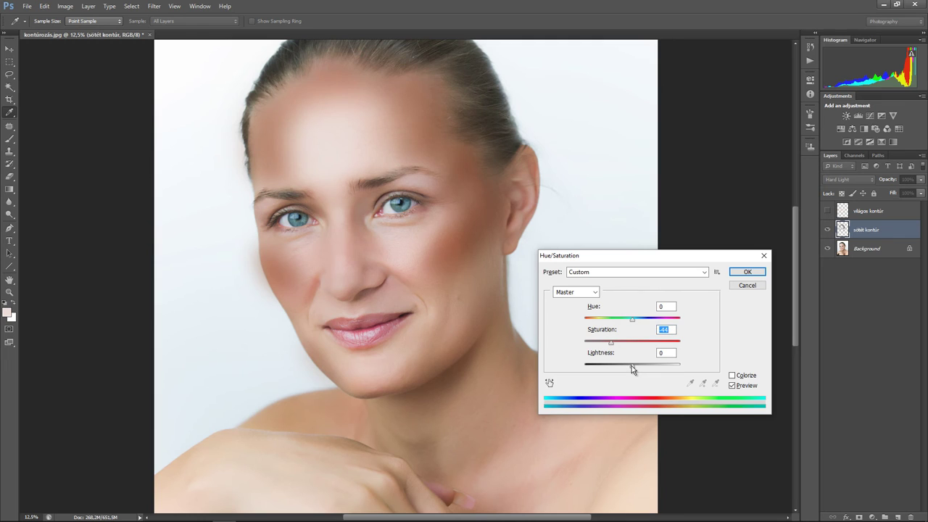
left_click_drag(631, 368, 638, 373)
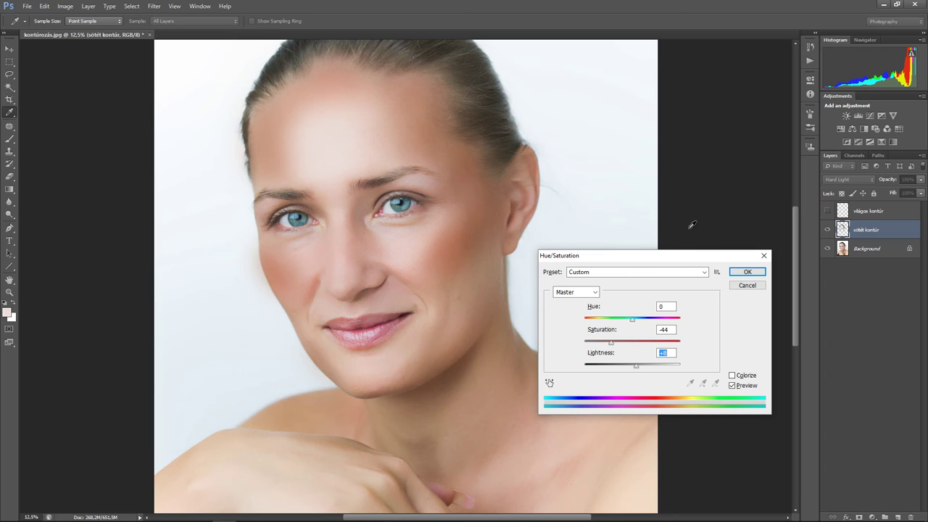
left_click(739, 272)
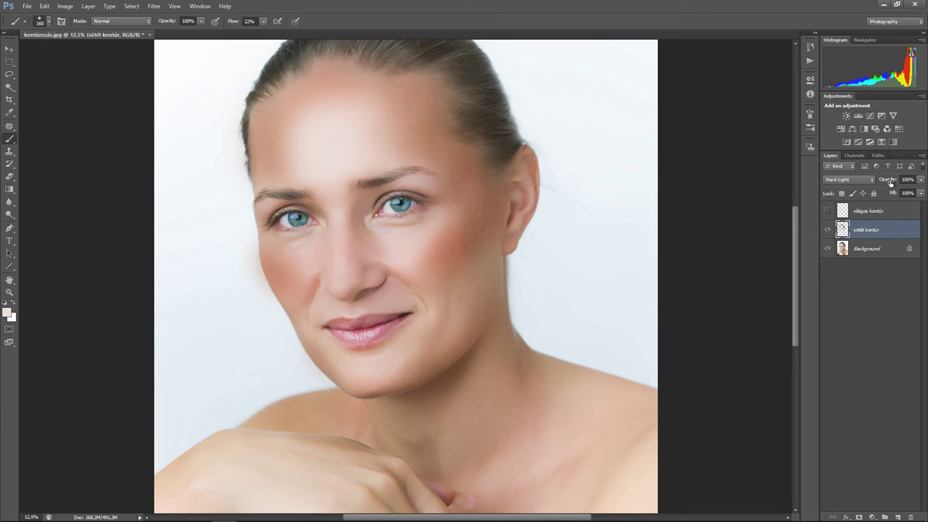
left_click_drag(888, 181, 891, 183)
left_click_drag(888, 180, 896, 187)
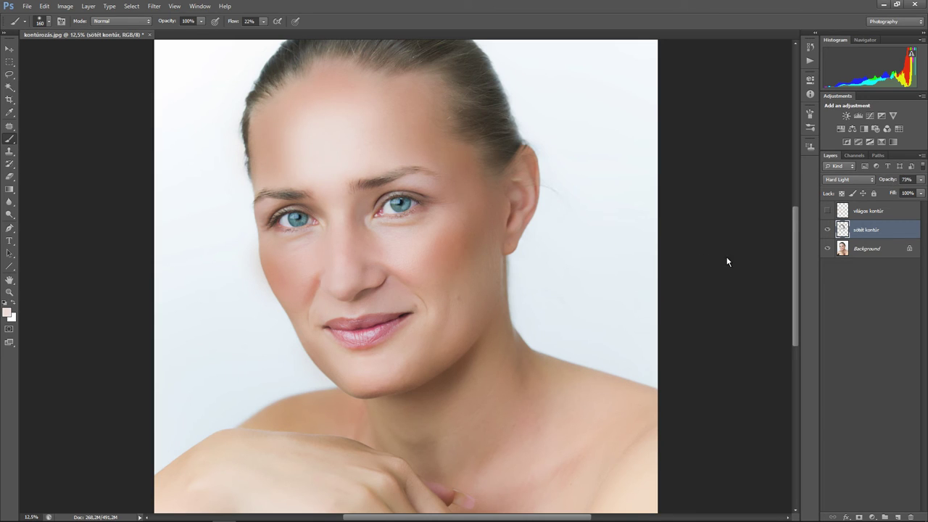
Step: Show the világos kontúr layer and soften it with a 120.5-pixel Gaussian Blur
left_click(889, 211)
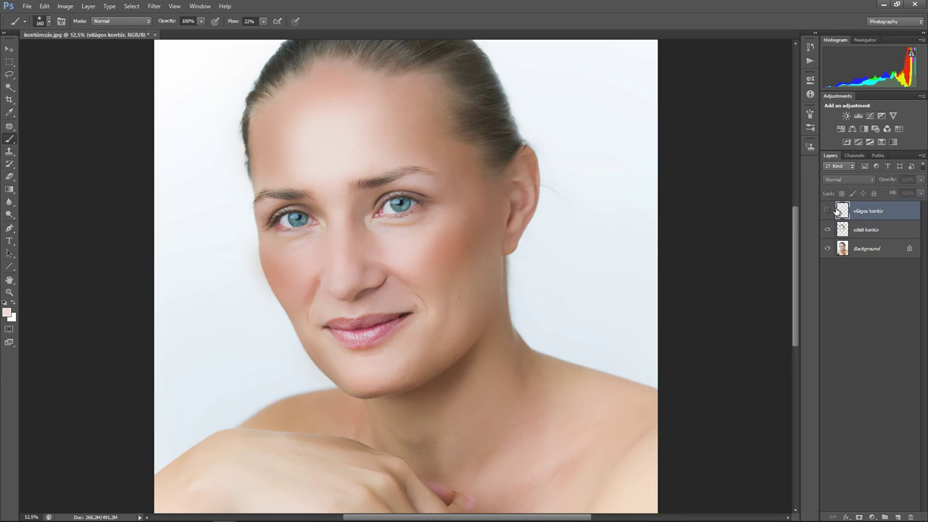
left_click(827, 211)
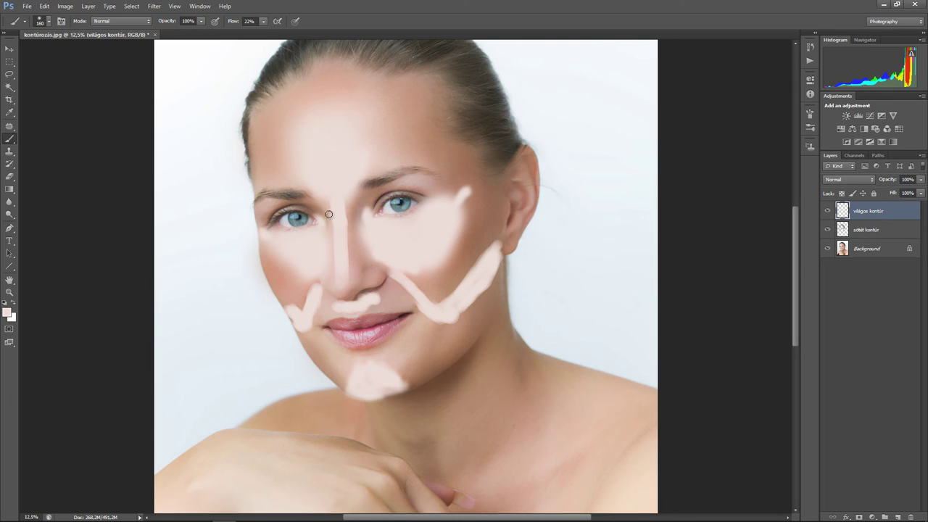
left_click(154, 7)
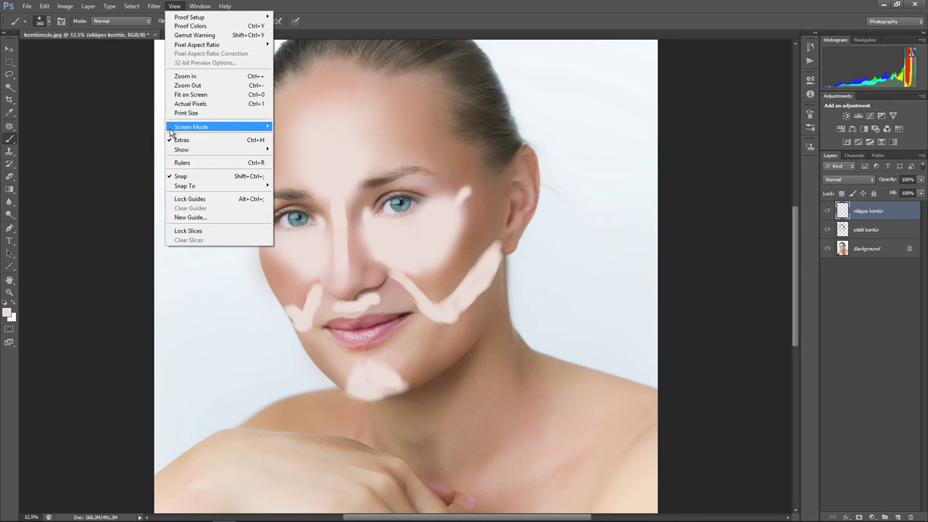
mouse_move(160, 104)
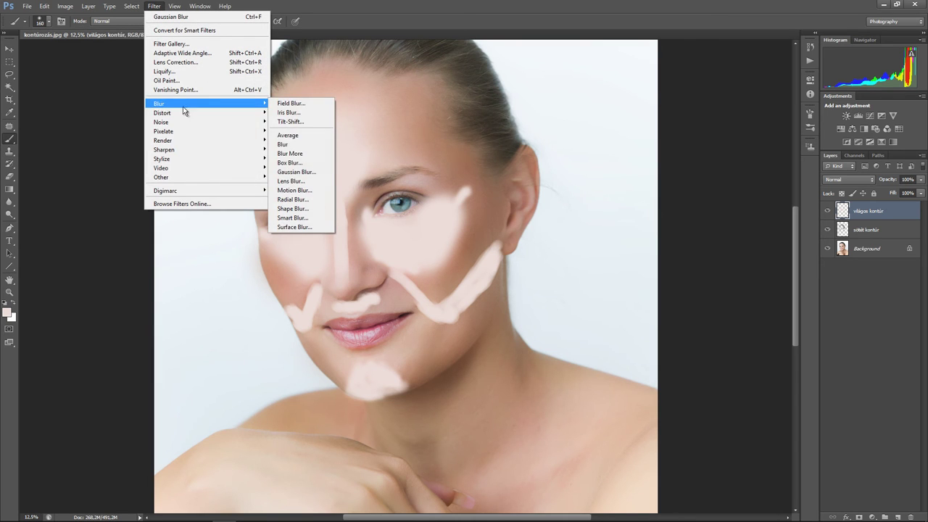
left_click(311, 174)
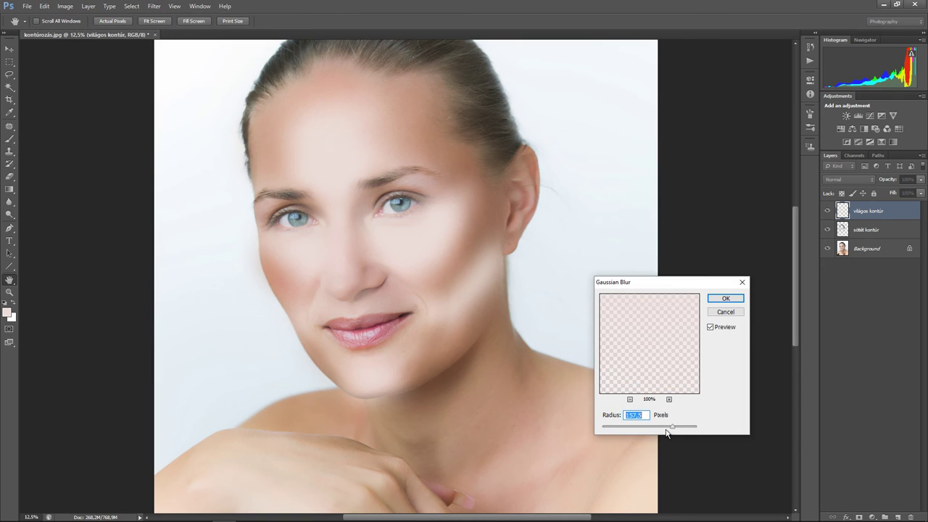
mouse_move(672, 429)
left_mouse_down()
mouse_move(601, 428)
mouse_move(654, 433)
left_mouse_up()
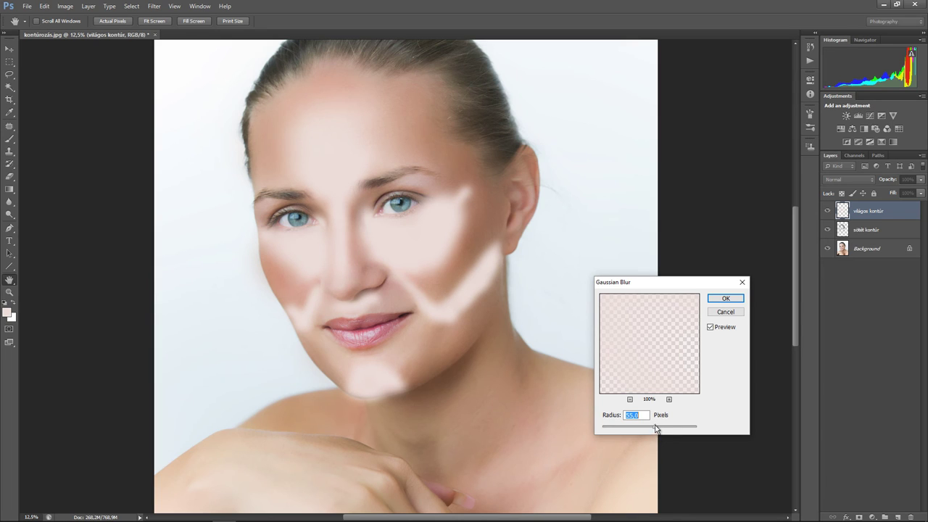
left_click_drag(655, 429, 661, 430)
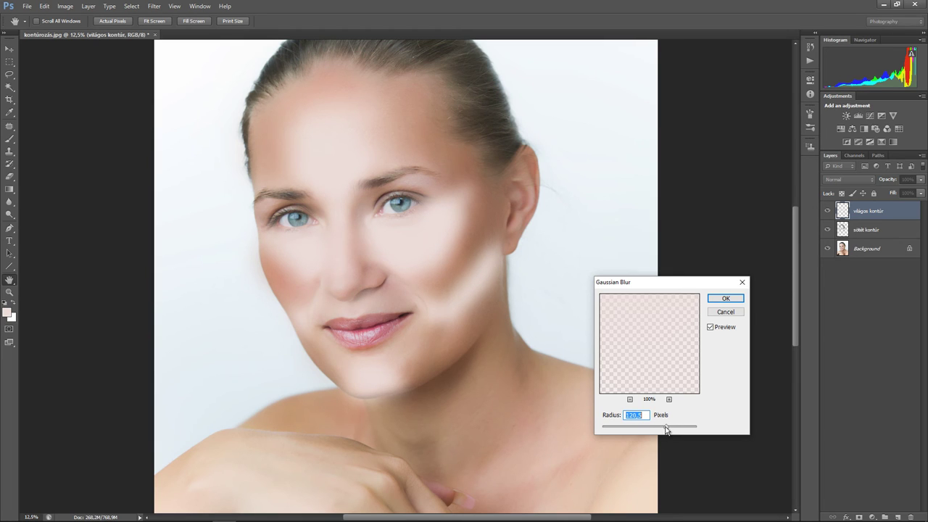
left_click(723, 297)
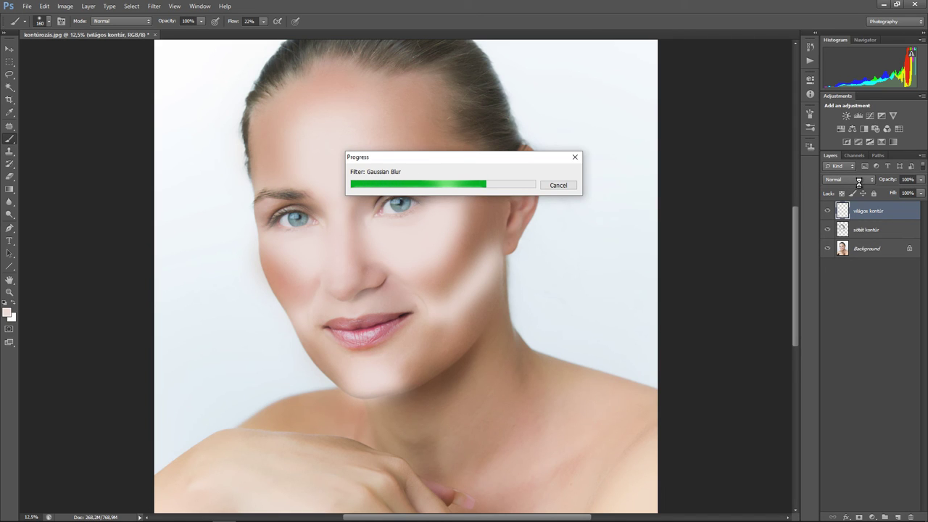
left_click(849, 181)
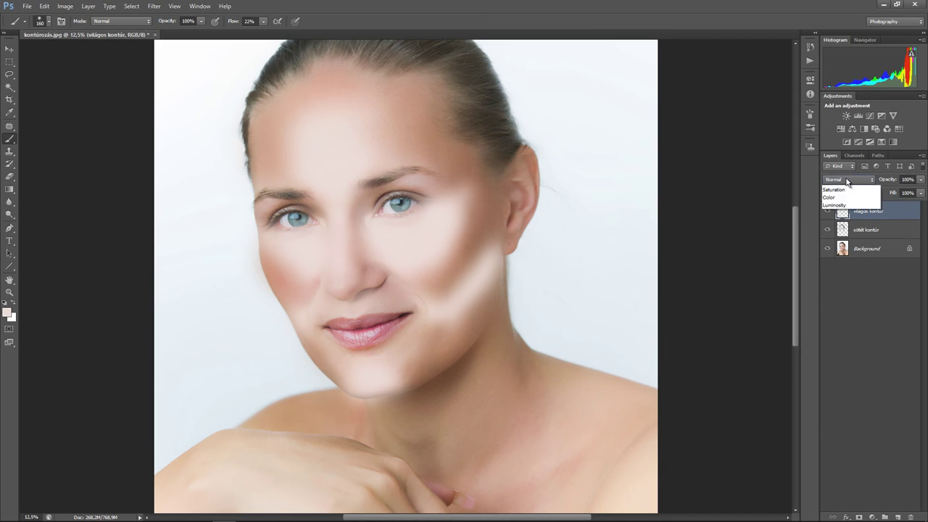
Step: Set világos kontúr to Hard Light and fade its opacity to about 48%
left_click(834, 321)
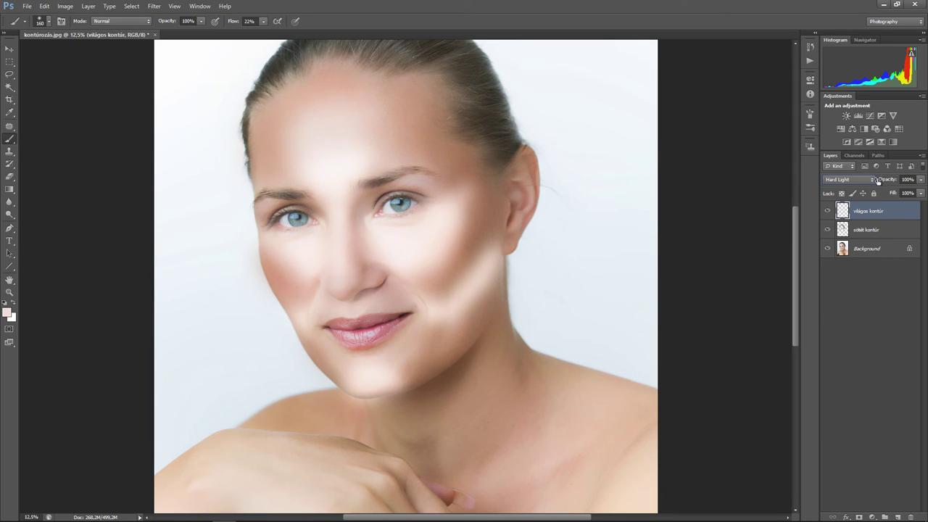
left_click_drag(889, 181, 887, 182)
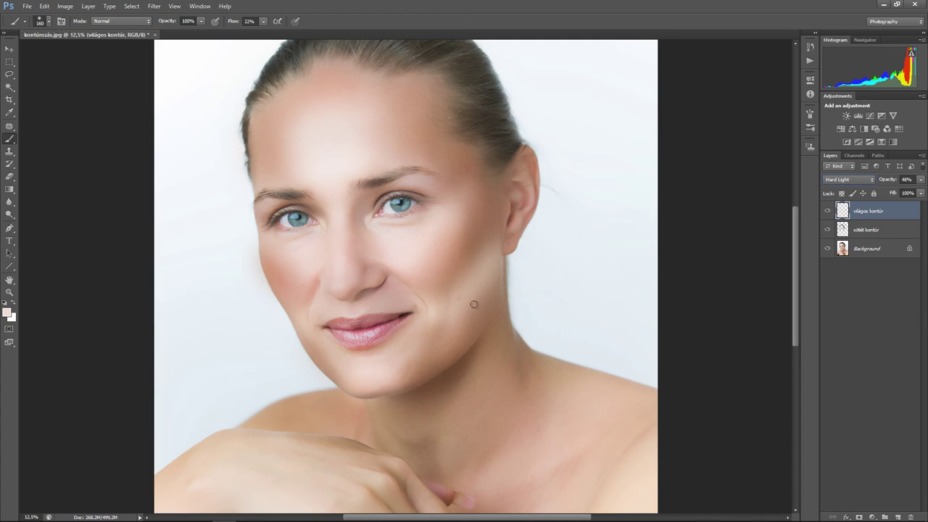
left_click(901, 228)
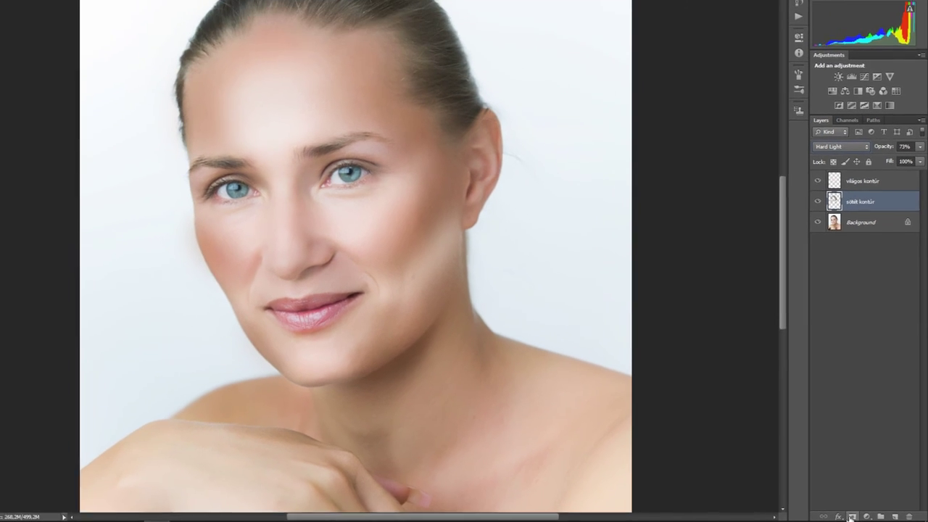
Step: Add a layer mask to sötét kontúr and set a 432 px brush with 50 flow and low opacity
left_click(852, 516)
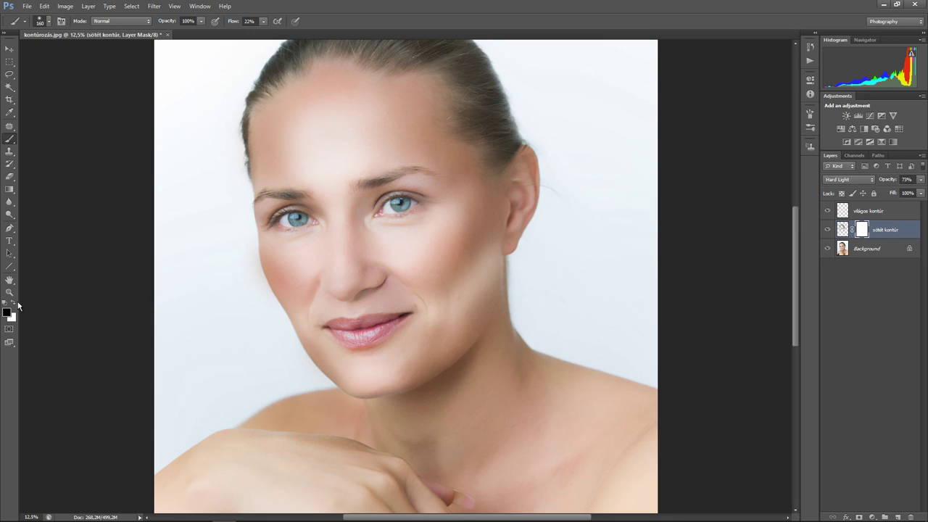
left_click(48, 22)
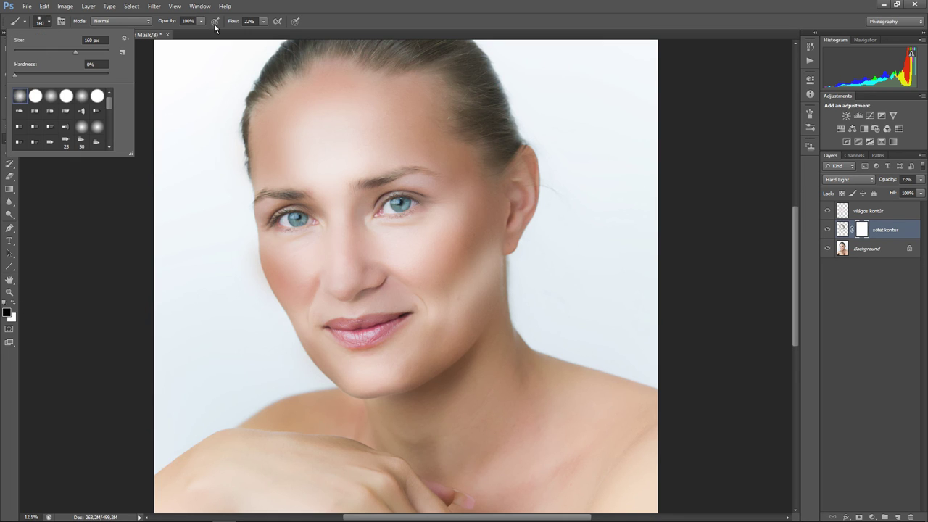
left_click_drag(230, 22, 233, 23)
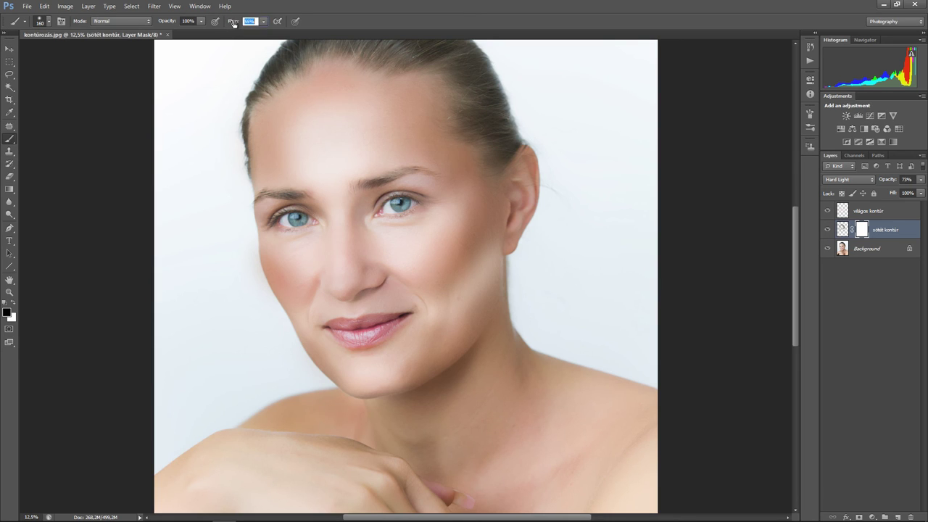
type("50")
left_click_drag(172, 23, 171, 21)
left_click_drag(301, 273, 313, 275)
Step: Faintly paint out the dark shading on cheek, jaw, forehead and chin with a 296 px brush at 29%
left_click_drag(253, 274, 263, 292)
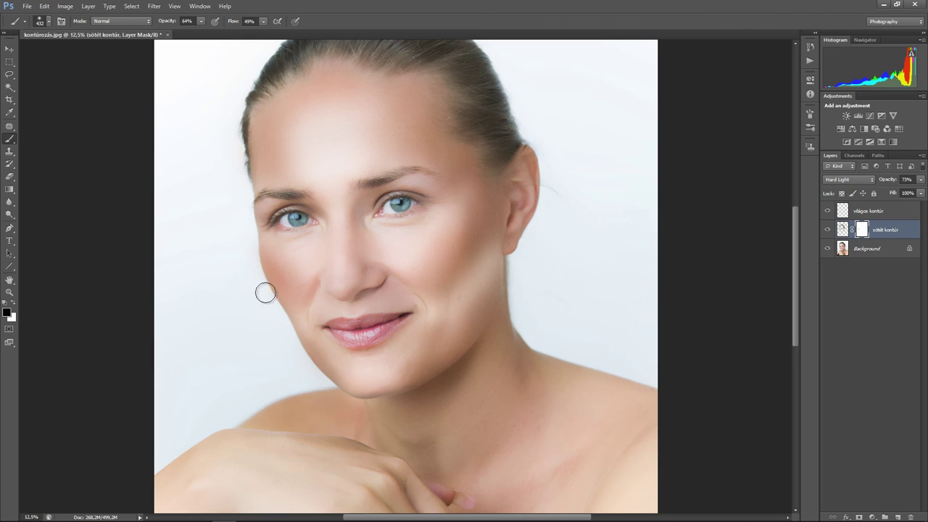
left_click_drag(528, 276, 510, 168)
left_click_drag(330, 148, 359, 149)
left_click_drag(172, 24, 164, 24)
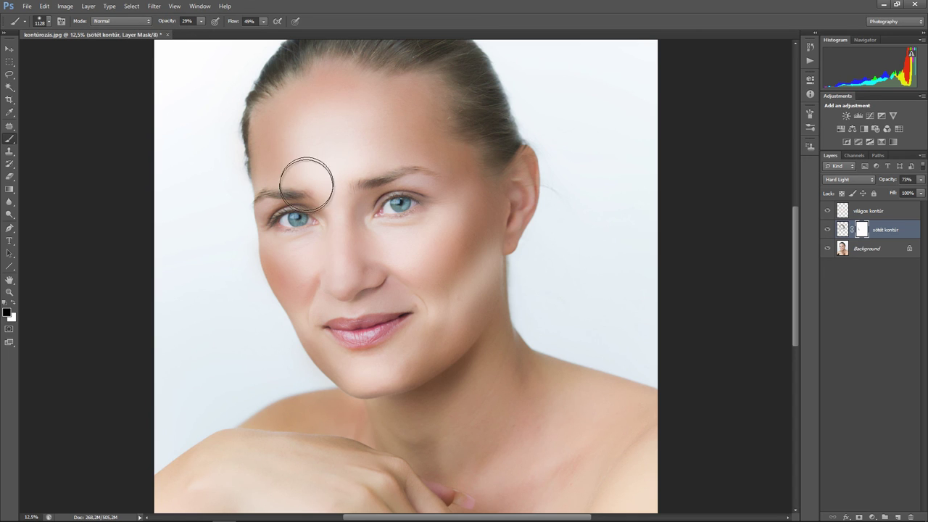
mouse_move(297, 167)
left_mouse_down()
mouse_move(331, 89)
mouse_move(470, 151)
mouse_move(423, 425)
left_mouse_up()
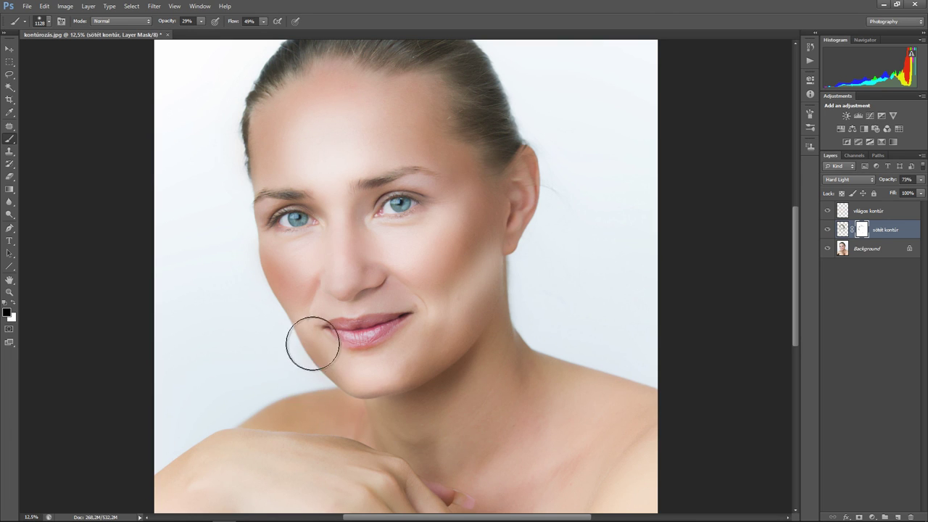
mouse_move(319, 345)
left_mouse_down()
mouse_move(313, 355)
mouse_move(293, 349)
left_mouse_up()
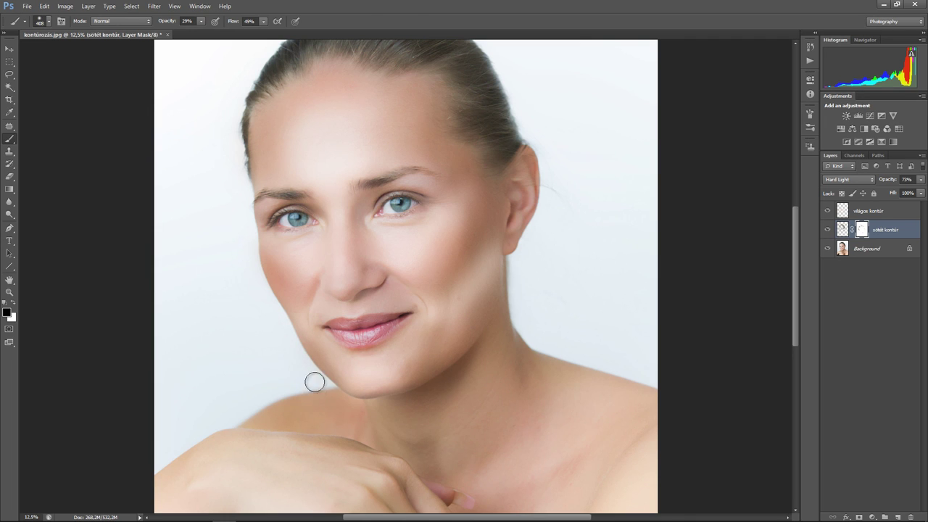
left_click(895, 210)
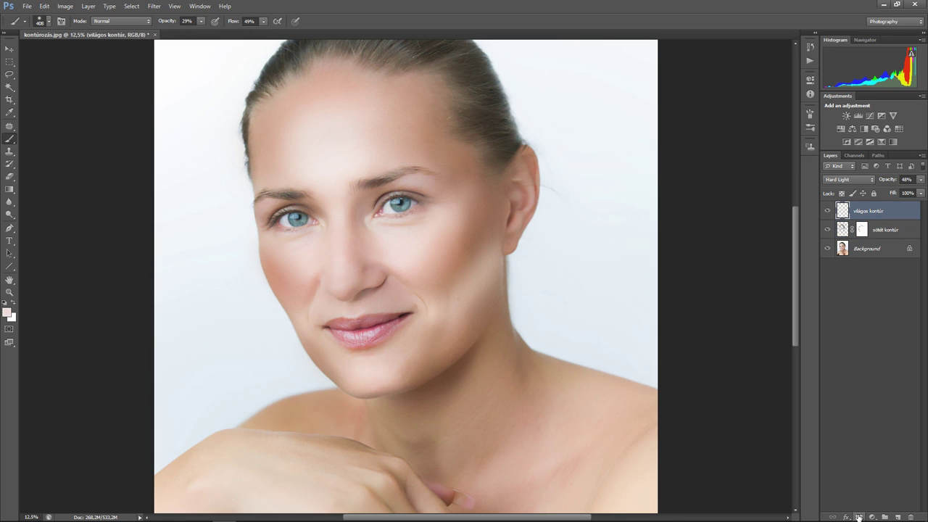
Step: Add a layer mask to világos kontúr and faintly mask the highlight near the left temple
left_click(858, 517)
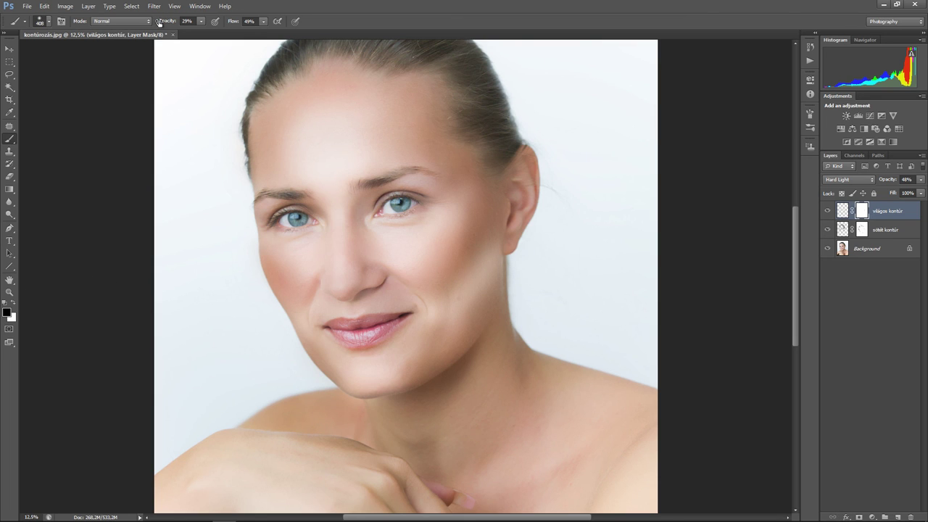
left_click_drag(159, 22, 174, 24)
left_click_drag(272, 206, 249, 193)
left_click_drag(167, 21, 177, 22)
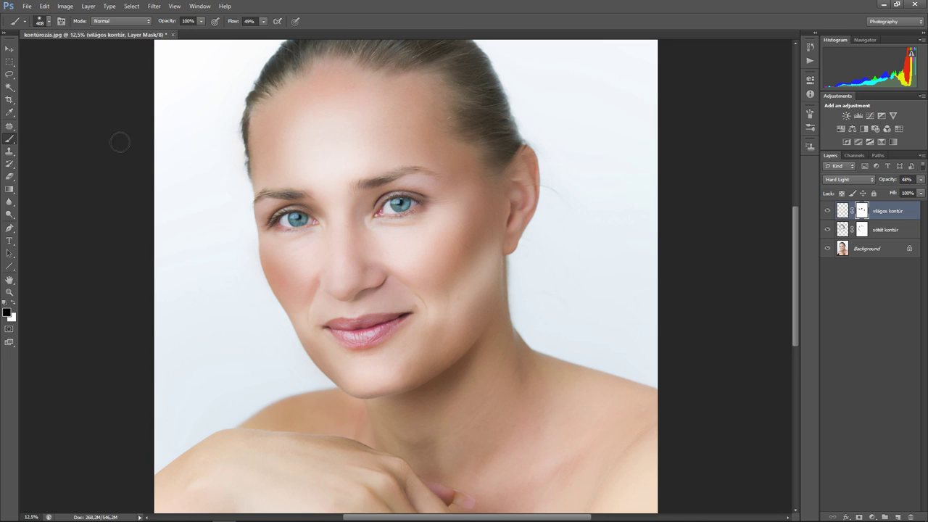
Step: With an 824 px low-opacity brush, tone down highlights on cheekbone, jawline, chin and forehead
left_click_drag(169, 22, 170, 29)
left_click_drag(402, 229, 416, 250)
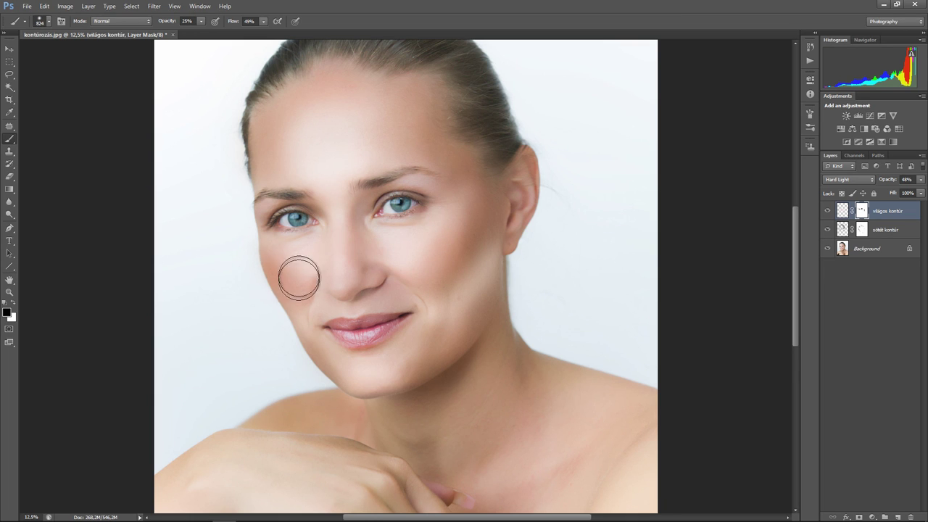
left_click_drag(300, 273, 290, 264)
mouse_move(515, 277)
left_mouse_down()
mouse_move(471, 320)
mouse_move(413, 400)
left_mouse_up()
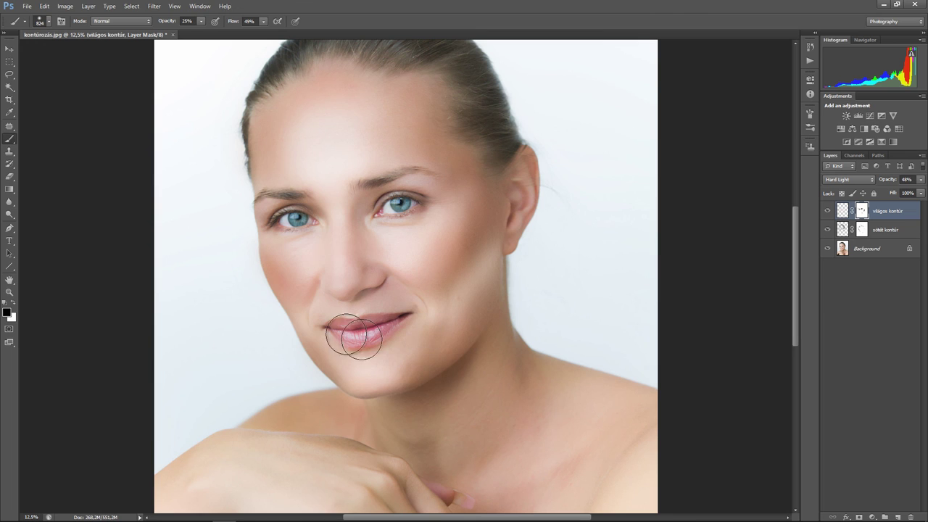
left_click_drag(325, 128, 331, 105)
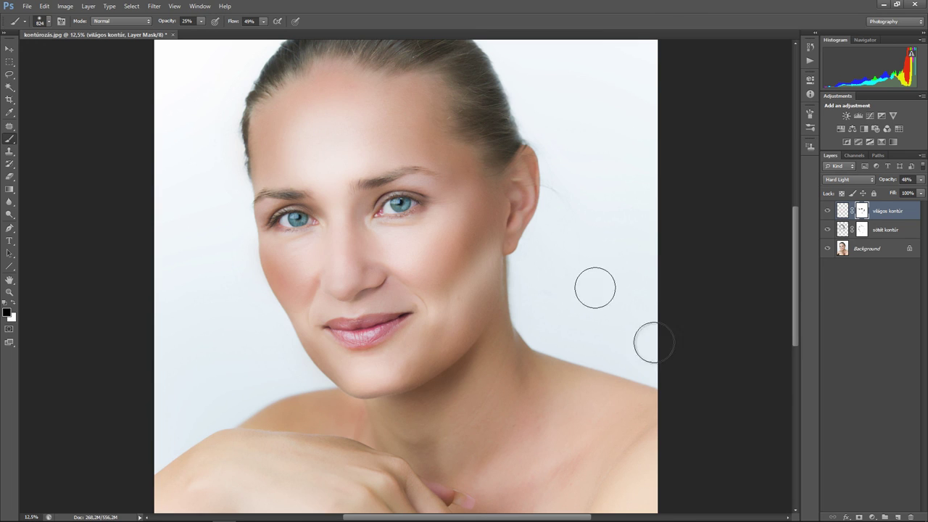
Step: Nudge the világos kontúr layer's opacity down to 42%
left_click(891, 182)
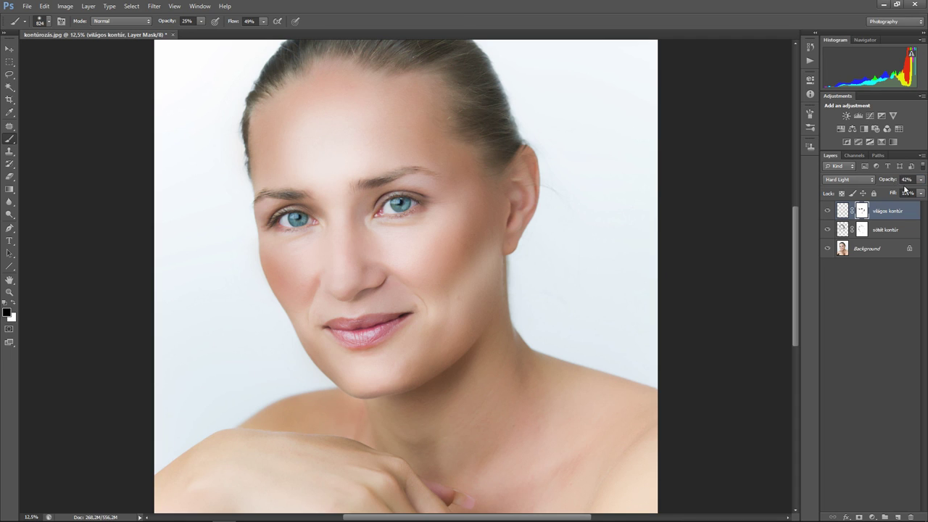